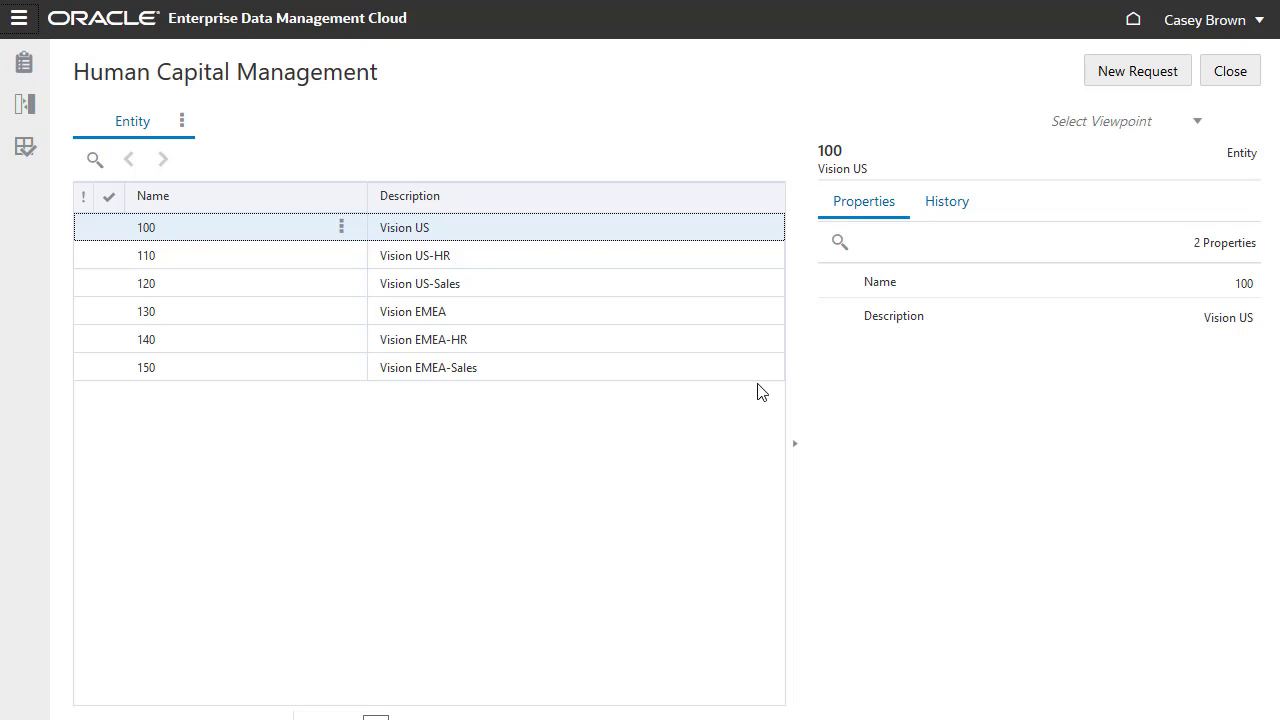
# Close the Human Capital Management view and start a new node type for that application's Entity dimension.
pyautogui.click(1232, 78)
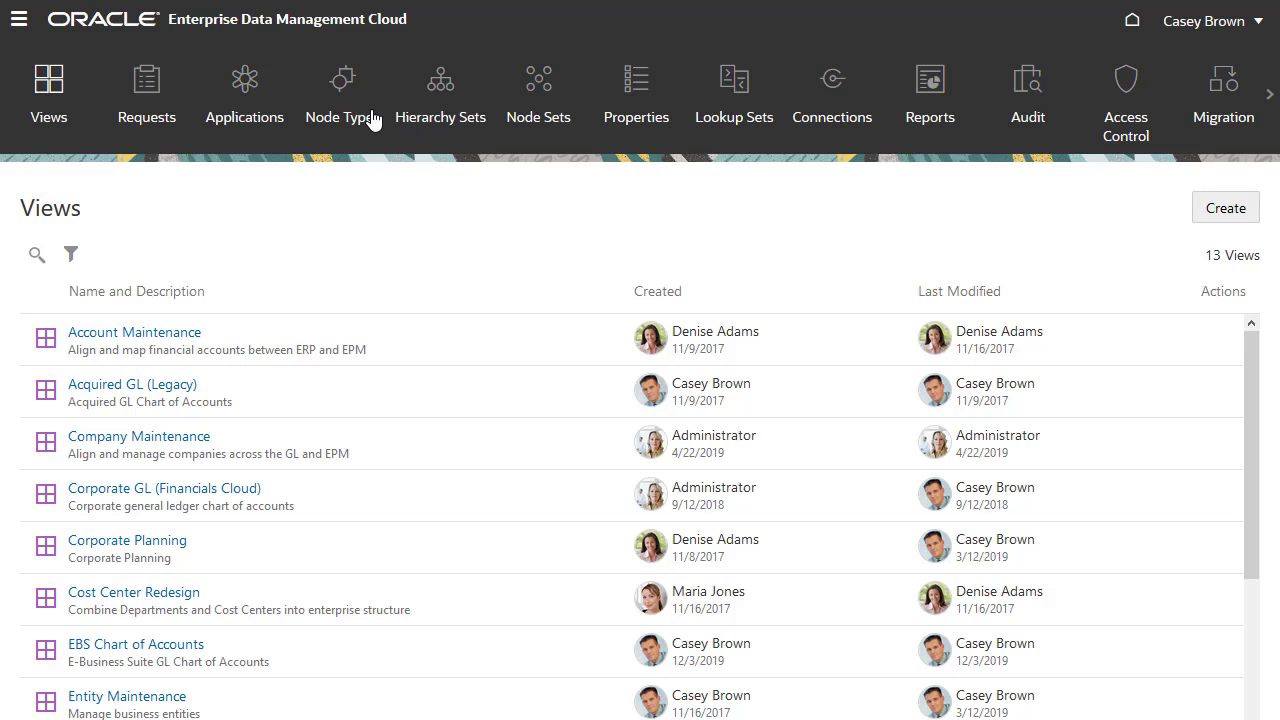
pyautogui.click(345, 93)
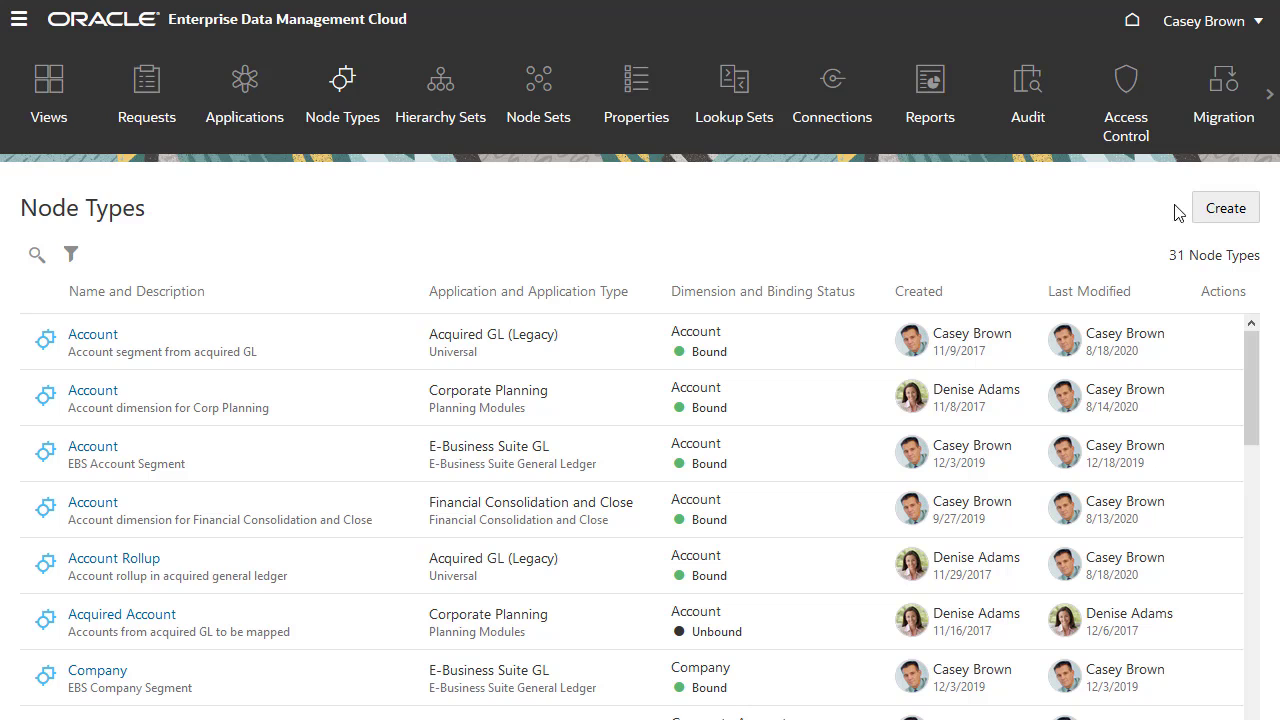
pyautogui.click(1222, 210)
pyautogui.click(962, 309)
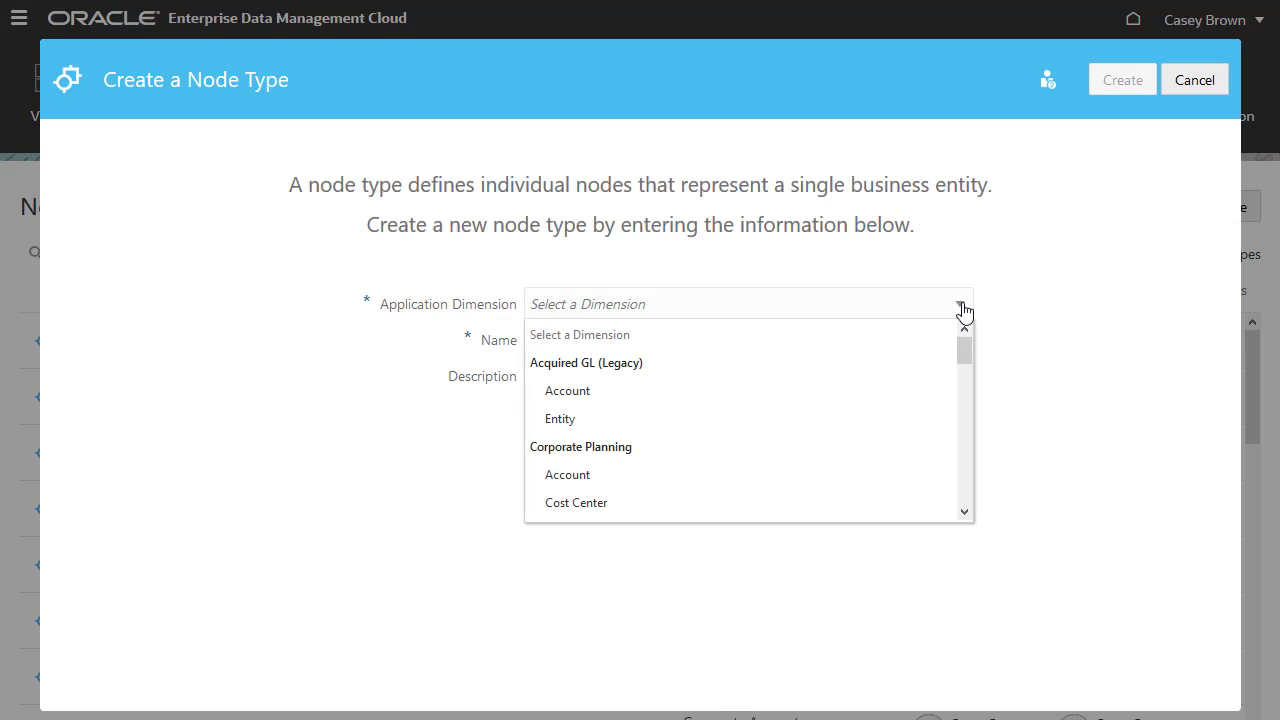
pyautogui.scroll(-5, 967, 480)
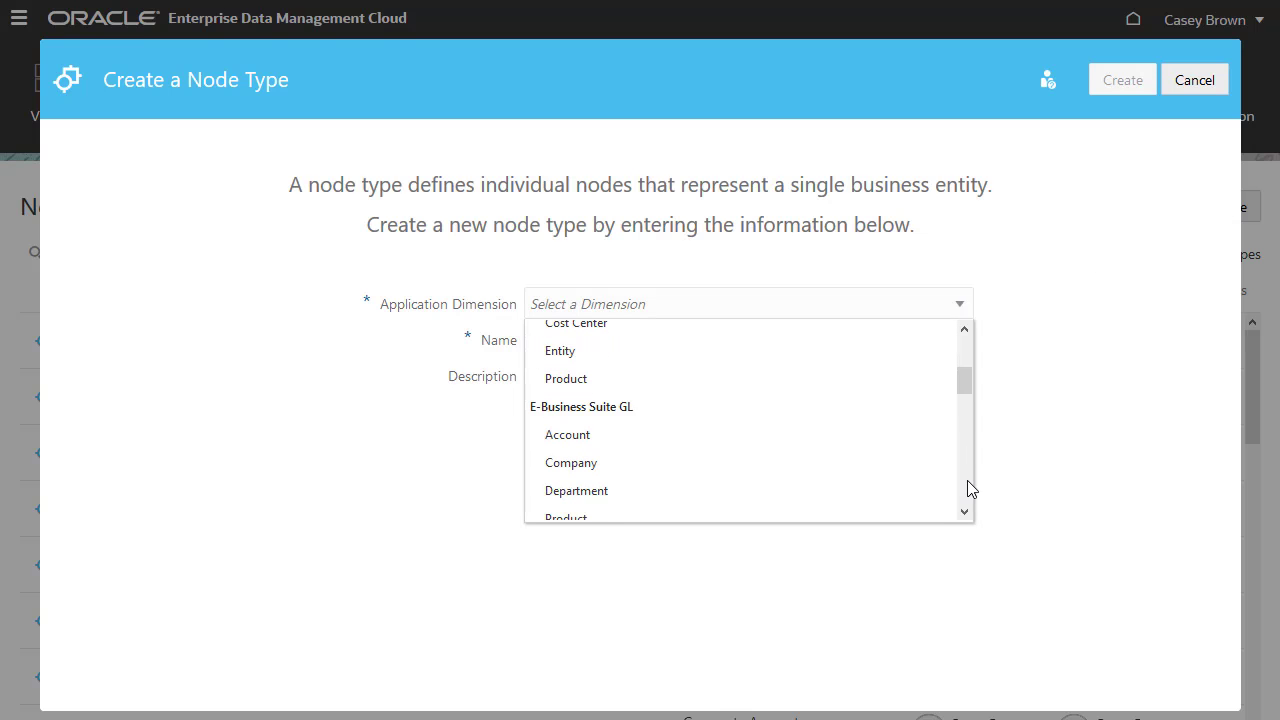
pyautogui.scroll(-5, 967, 480)
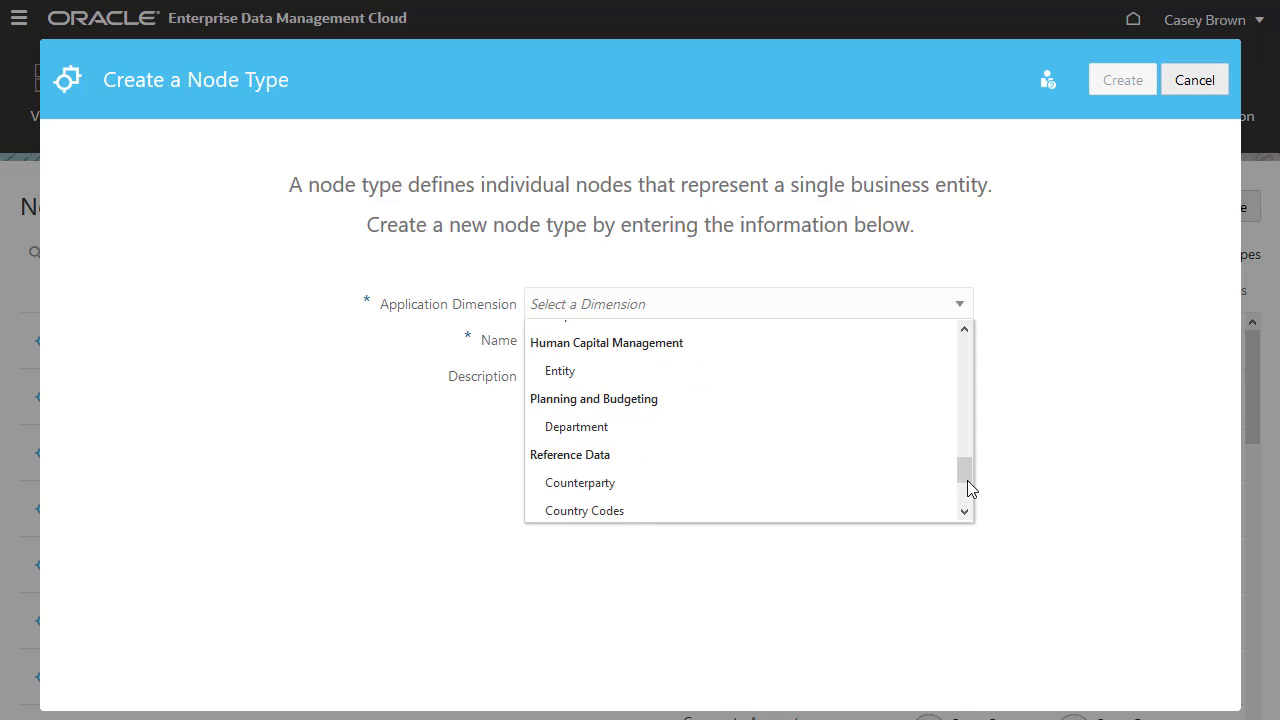
pyautogui.click(735, 372)
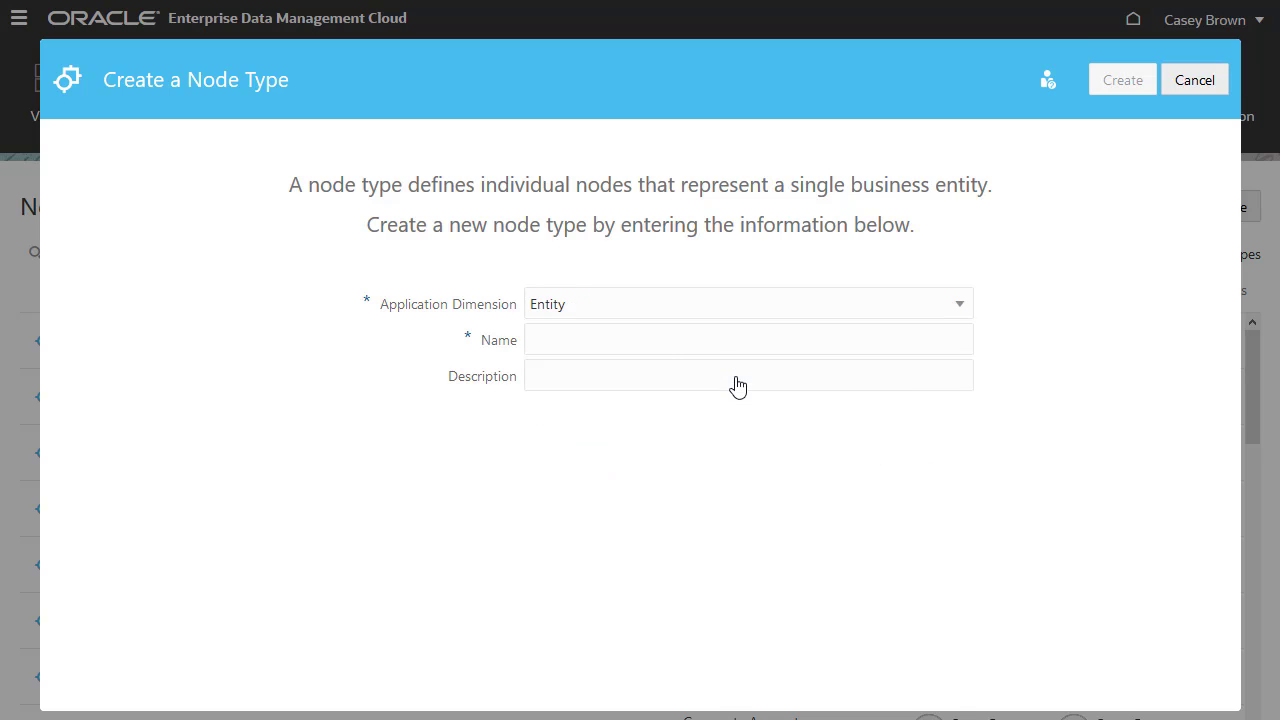
# Name the node type Company, describe it as HCM Company, and create it.
pyautogui.write('Company')
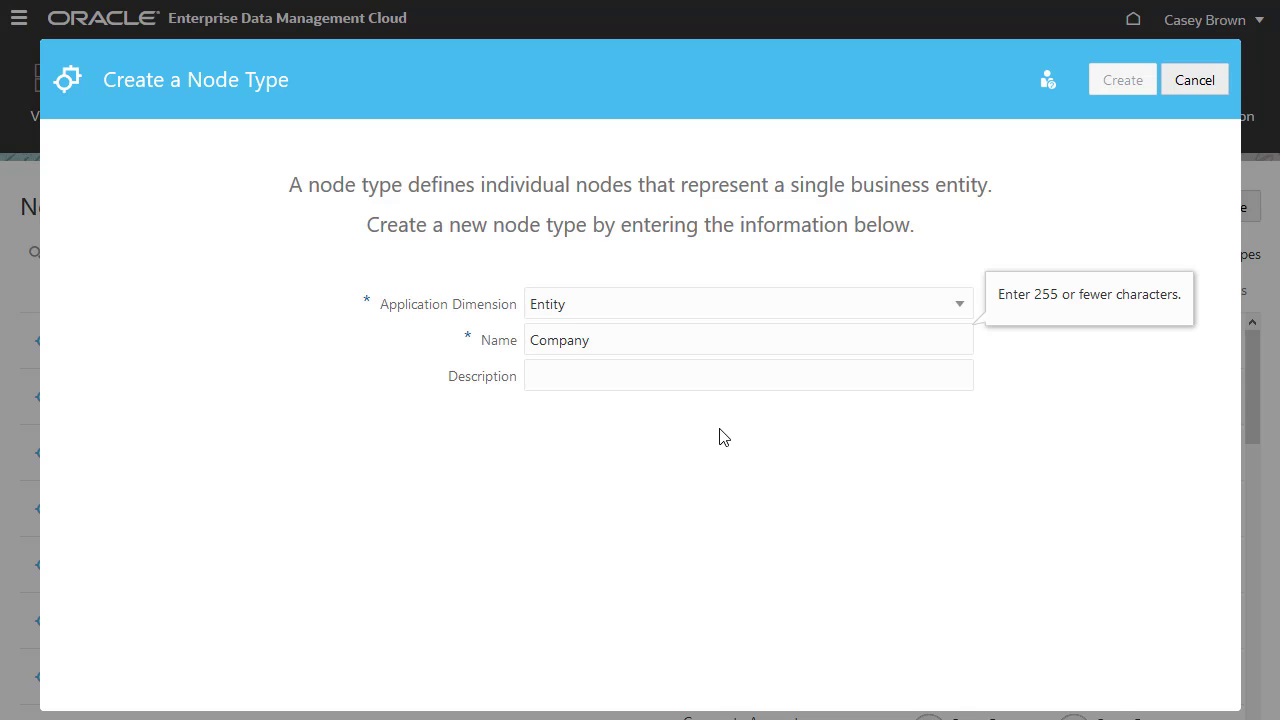
pyautogui.press('Tab')
pyautogui.write('HCM Company')
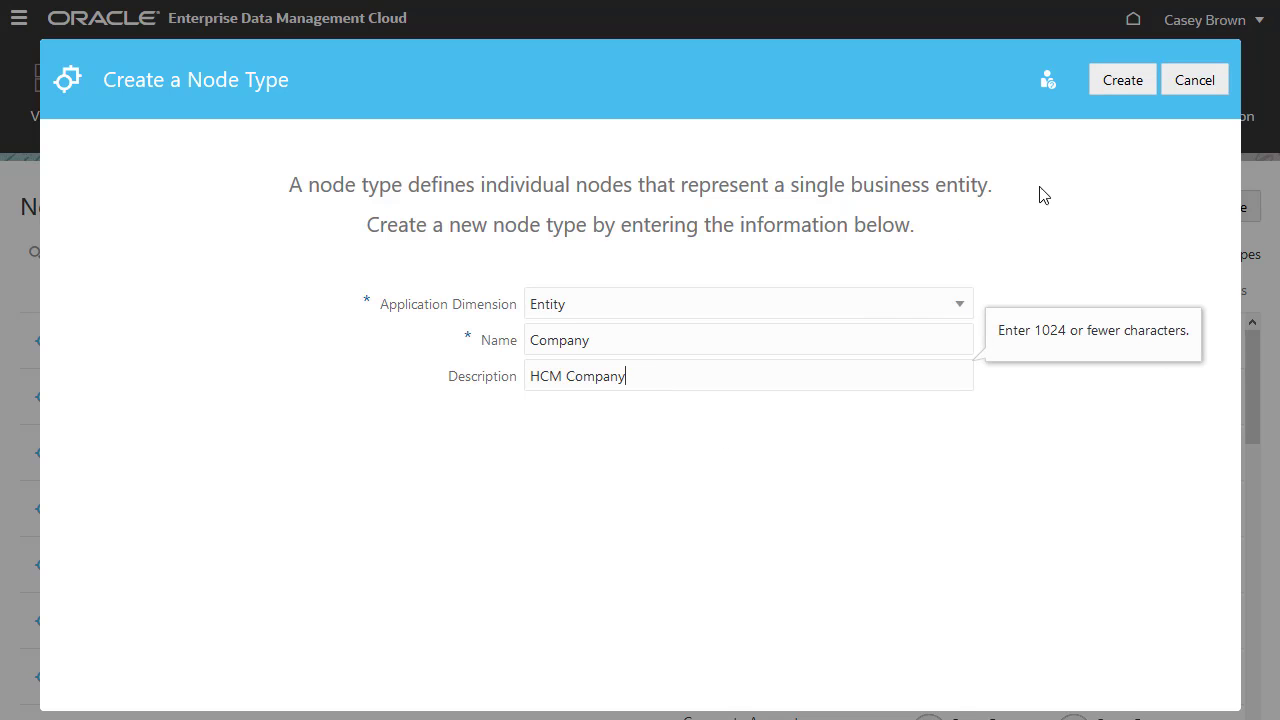
pyautogui.click(1124, 86)
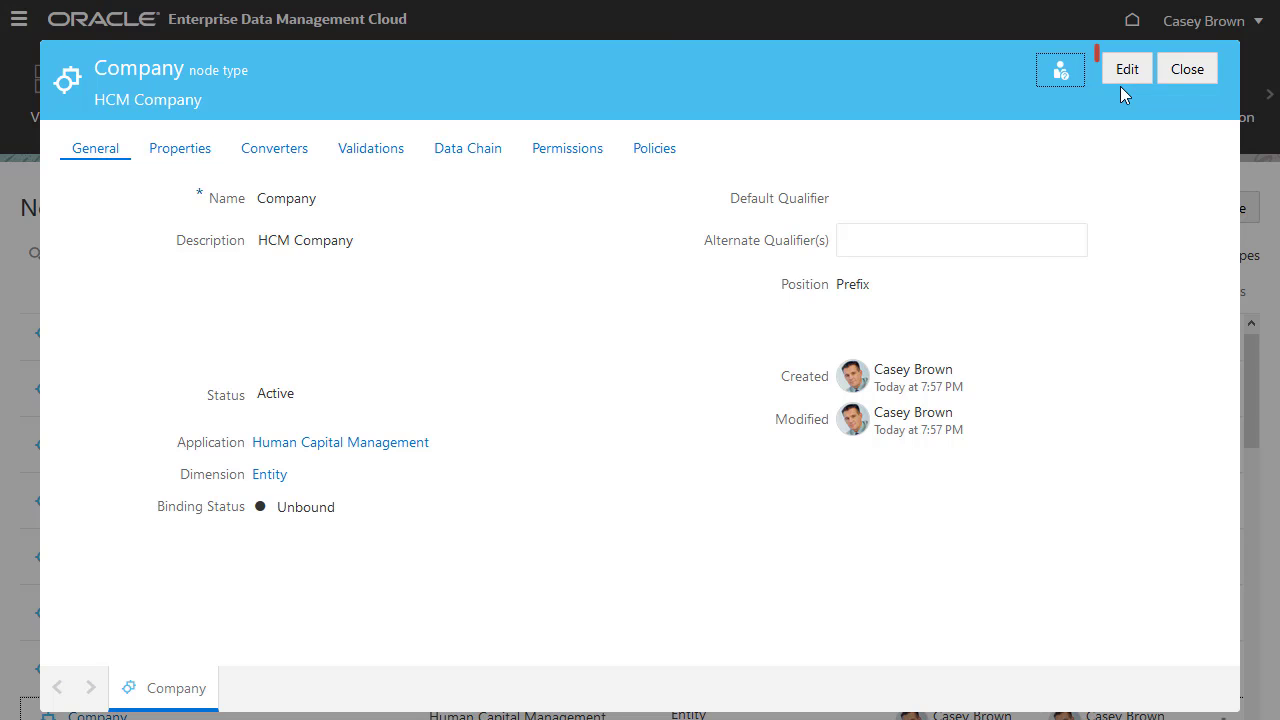
# Examine the Company node type's editable general settings, including status options and qualifiers, without changing anything.
pyautogui.click(1124, 74)
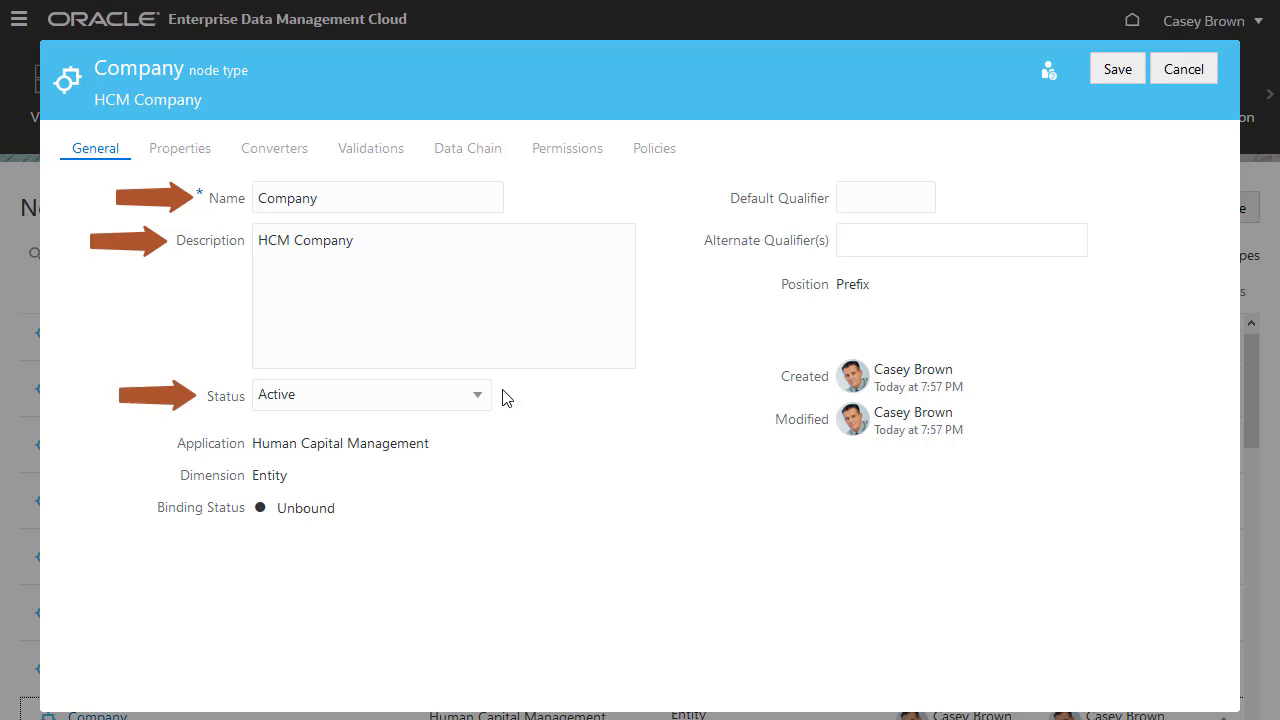
pyautogui.click(481, 403)
pyautogui.click(481, 403)
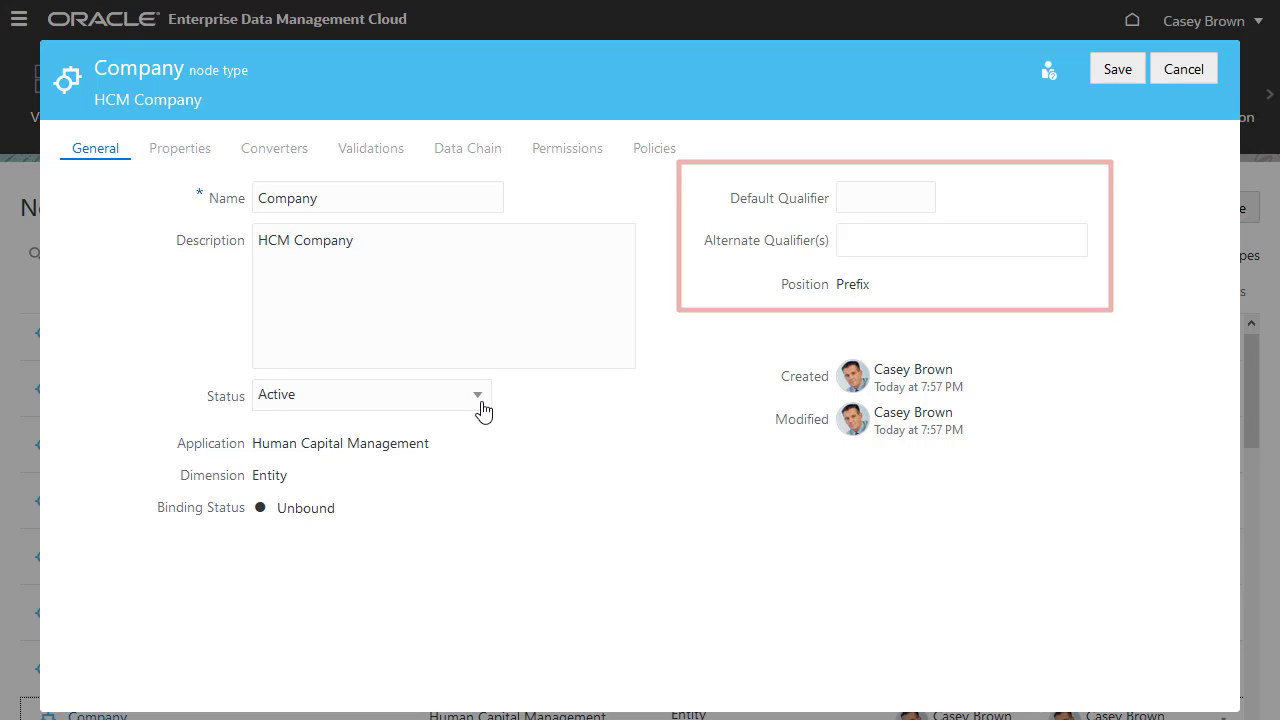
pyautogui.click(1182, 74)
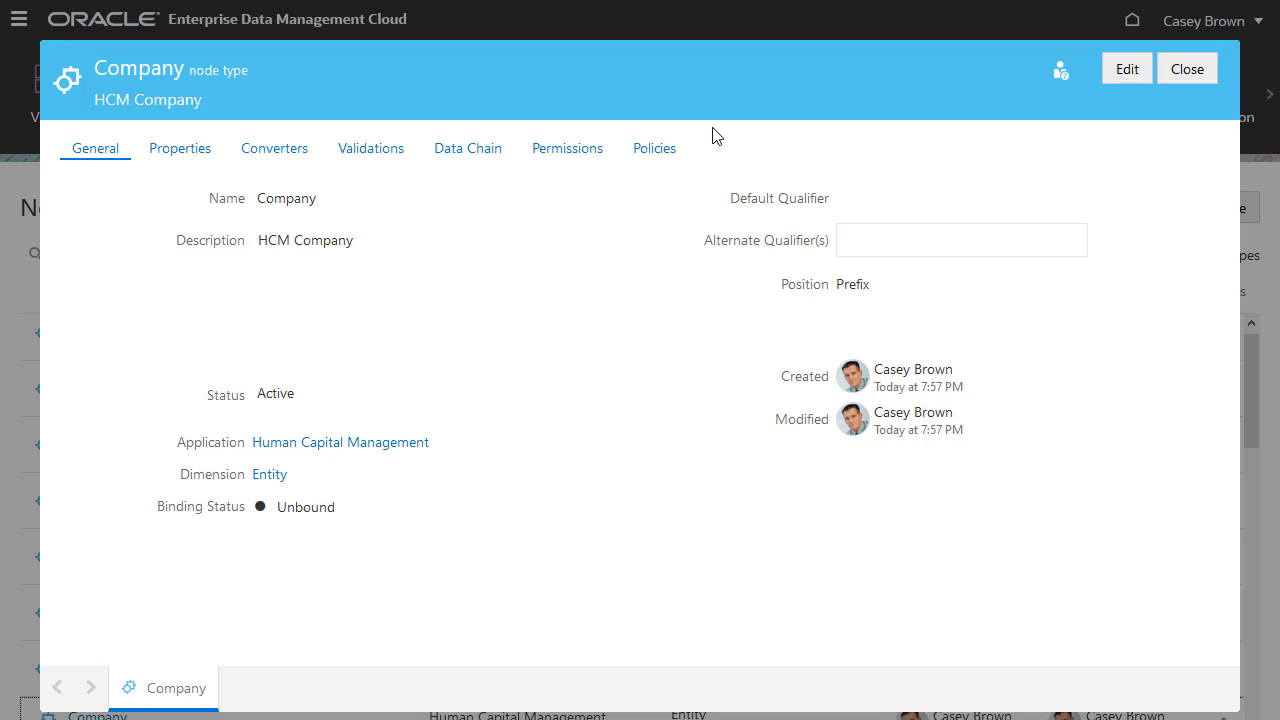
# Examine the Company node type's properties, their ordering actions and the selectable properties, leaving the edit without saving.
pyautogui.click(175, 150)
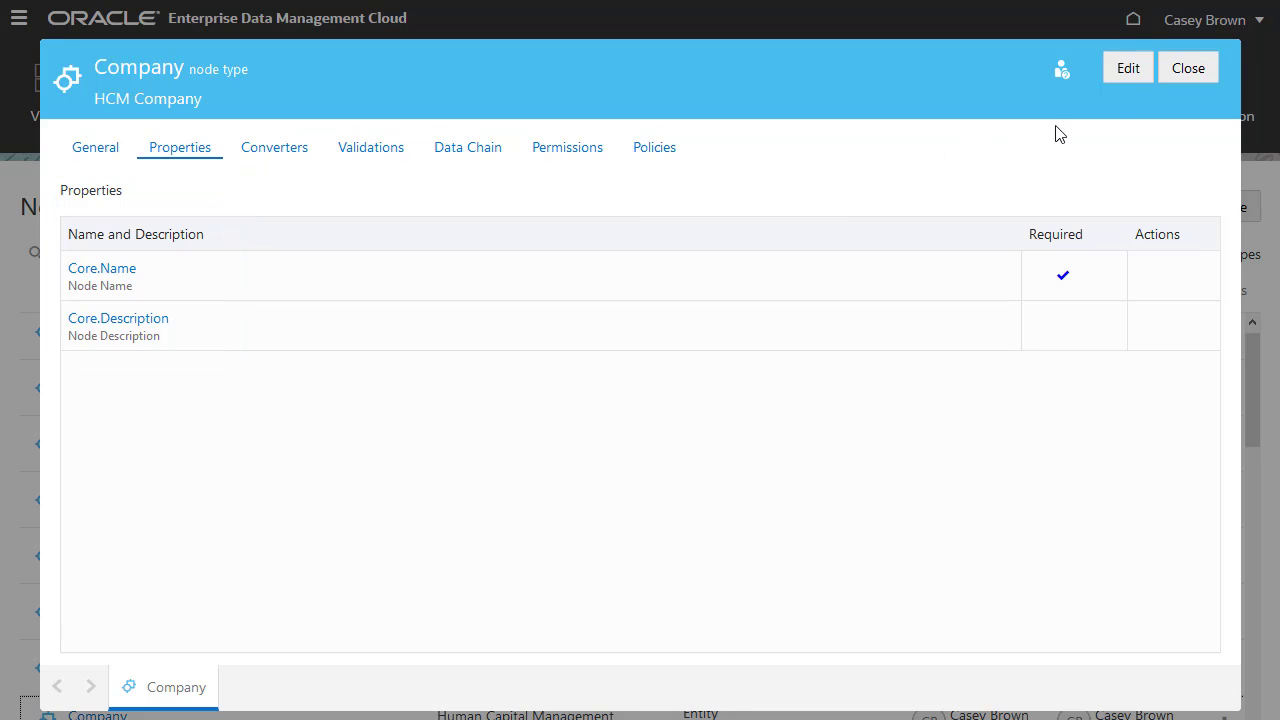
pyautogui.click(1126, 76)
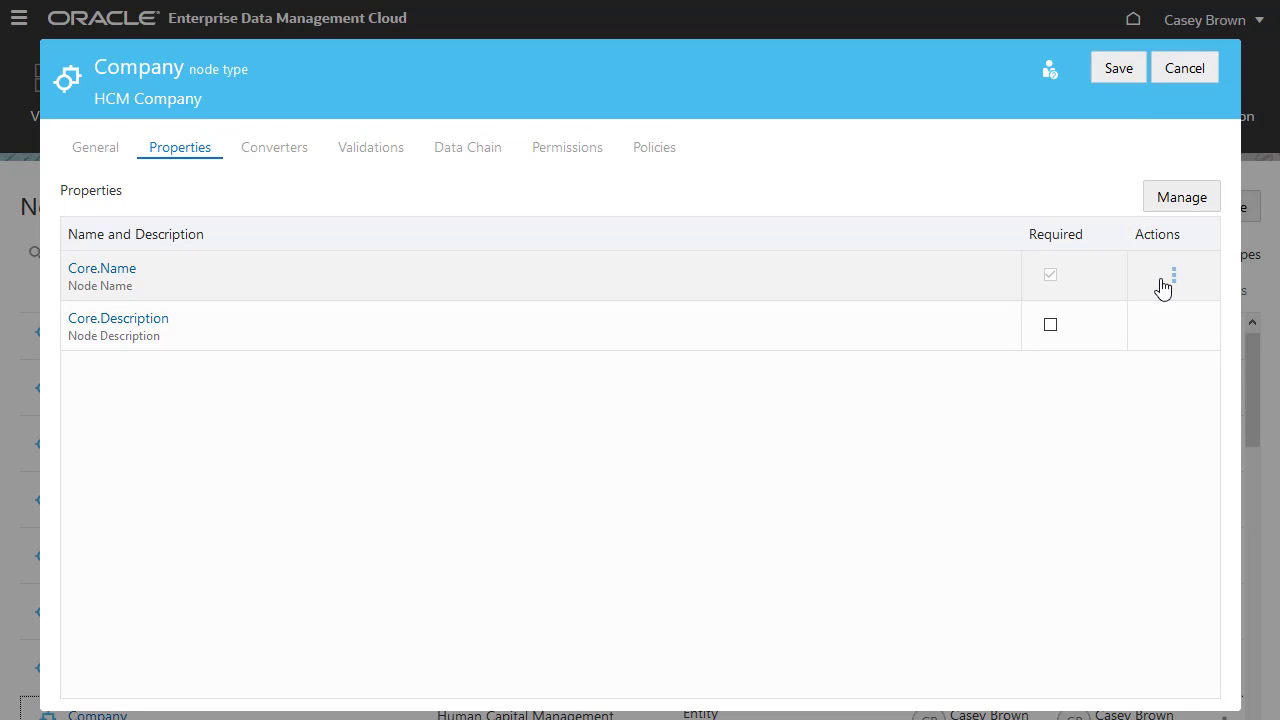
pyautogui.click(1170, 278)
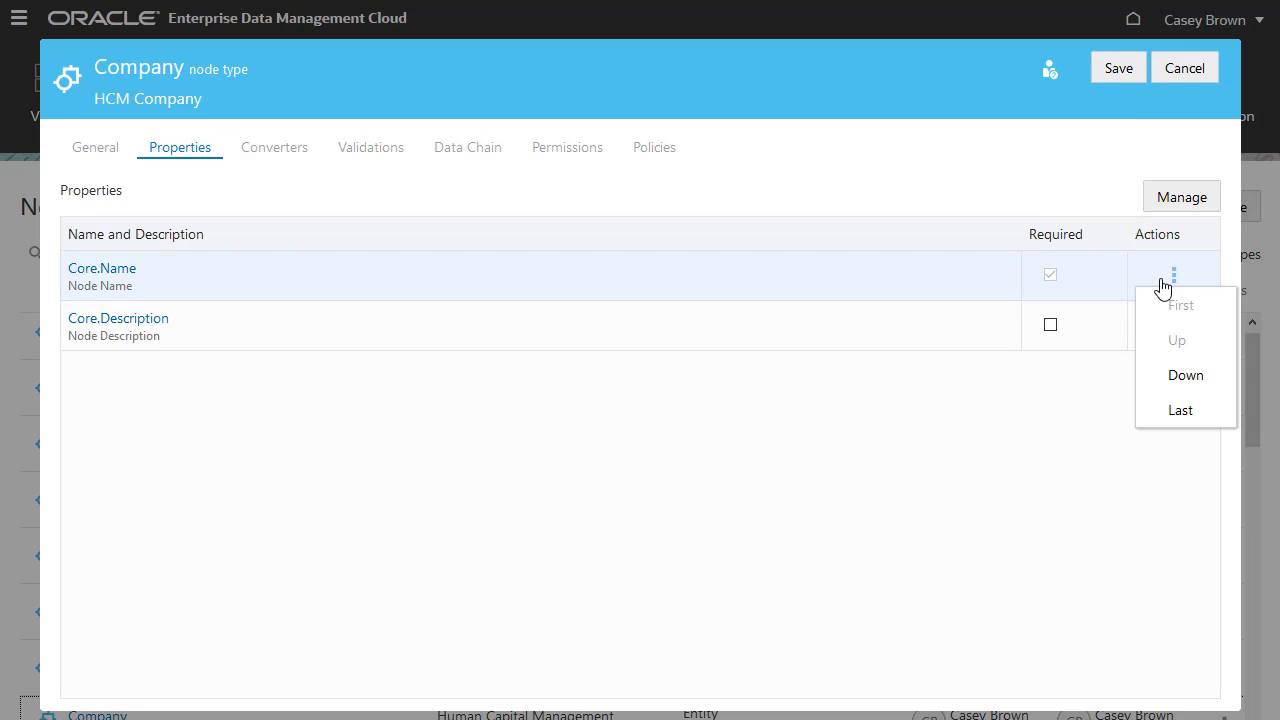
pyautogui.click(1184, 206)
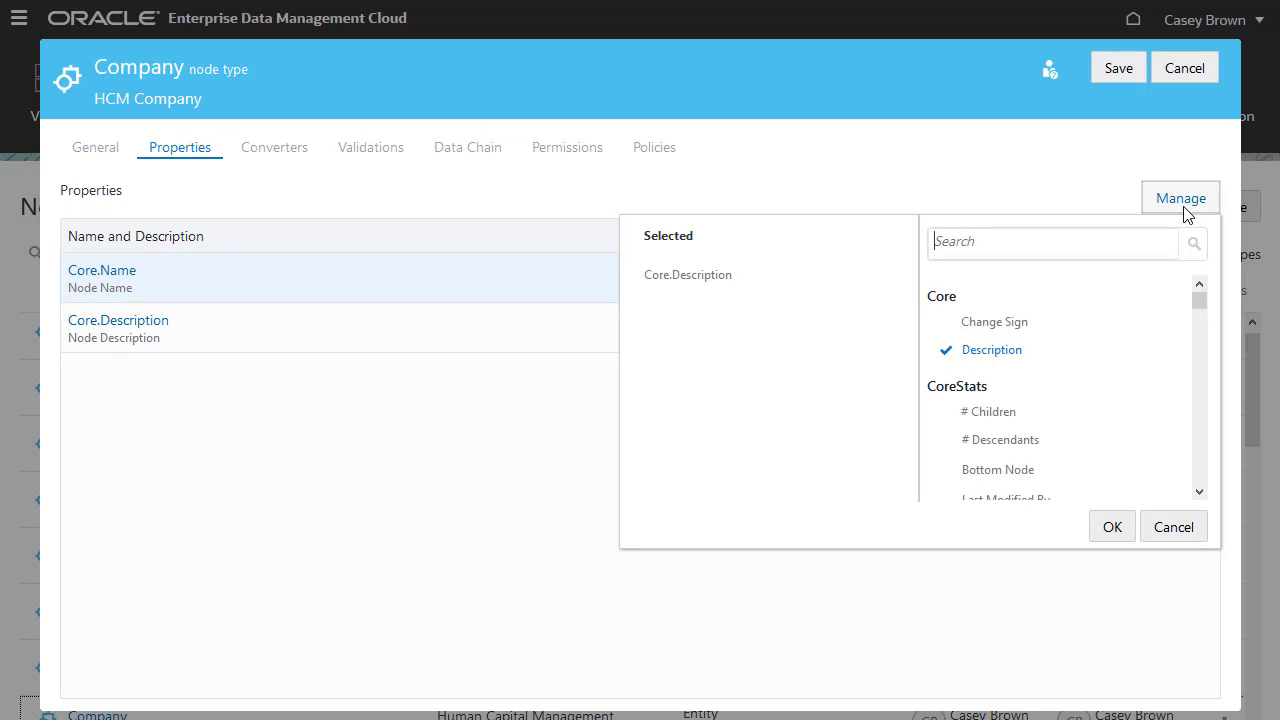
pyautogui.moveTo(1199, 300)
pyautogui.mouseDown()
pyautogui.moveTo(1203, 485)
pyautogui.moveTo(1210, 287)
pyautogui.mouseUp()
pyautogui.click(1176, 528)
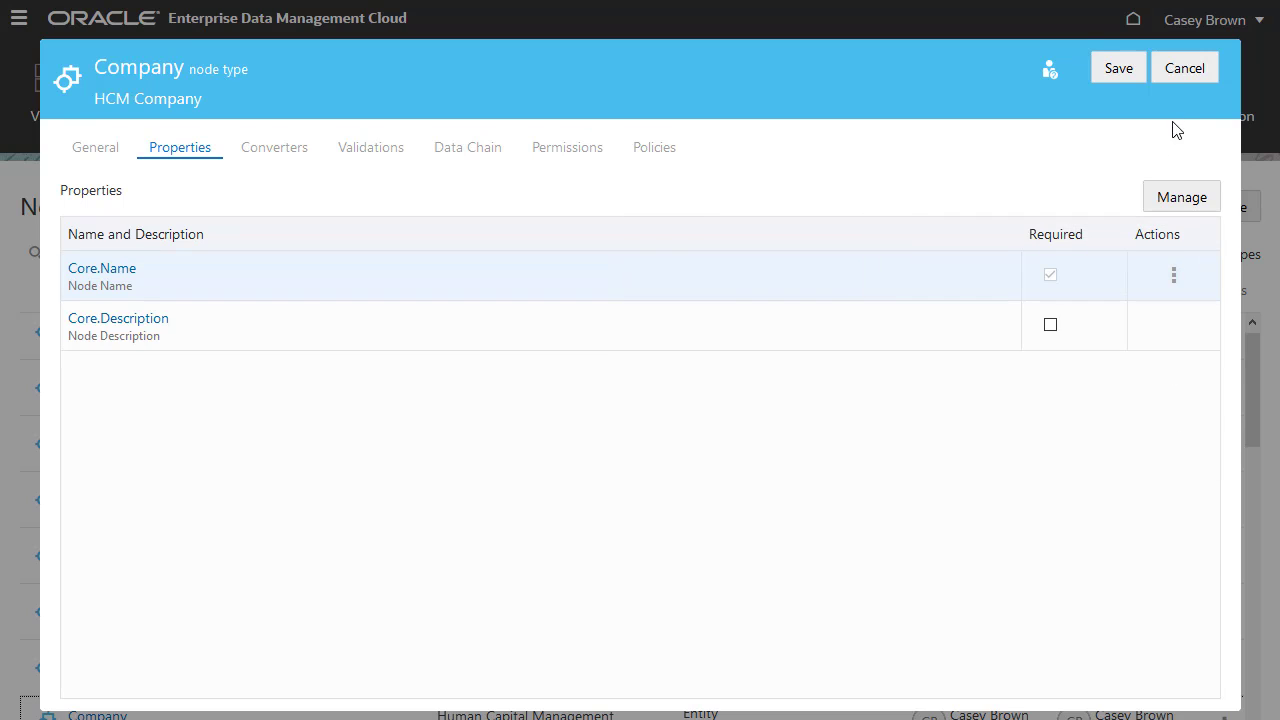
pyautogui.click(1173, 75)
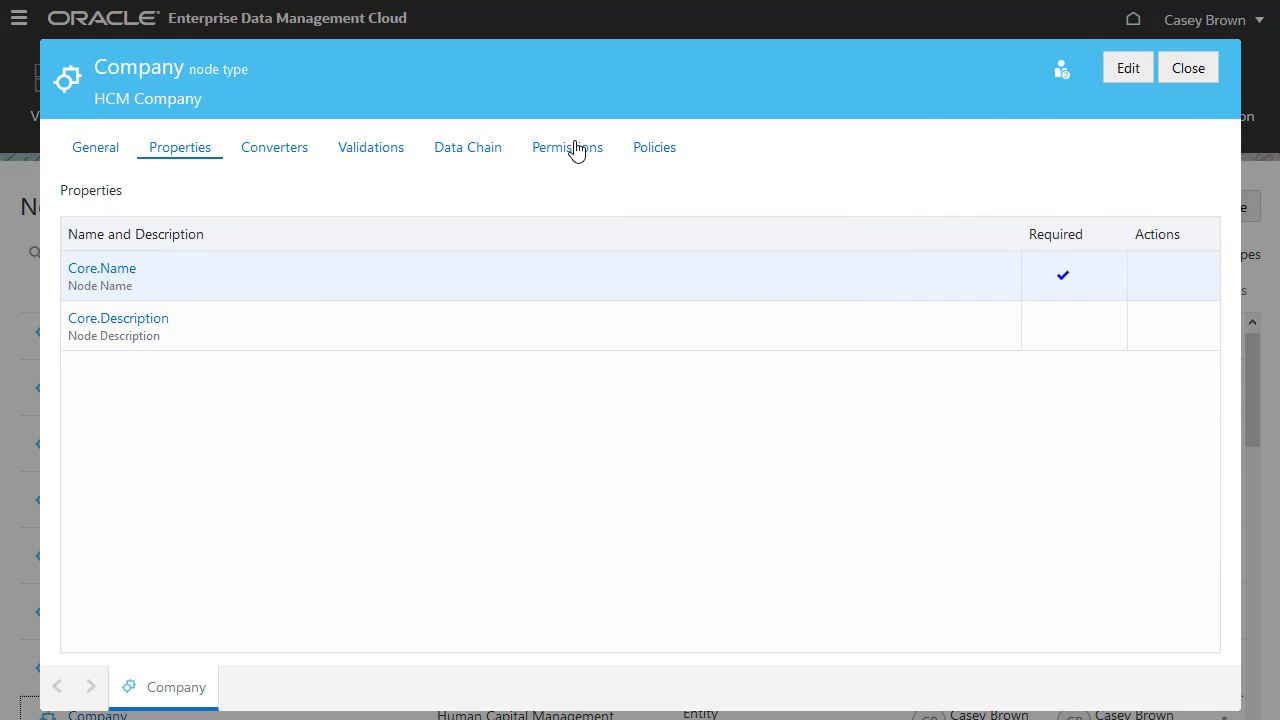
# Review the Company node type's converters, validations and data chain, including its hierarchy sets, node sets and viewpoints.
pyautogui.click(277, 160)
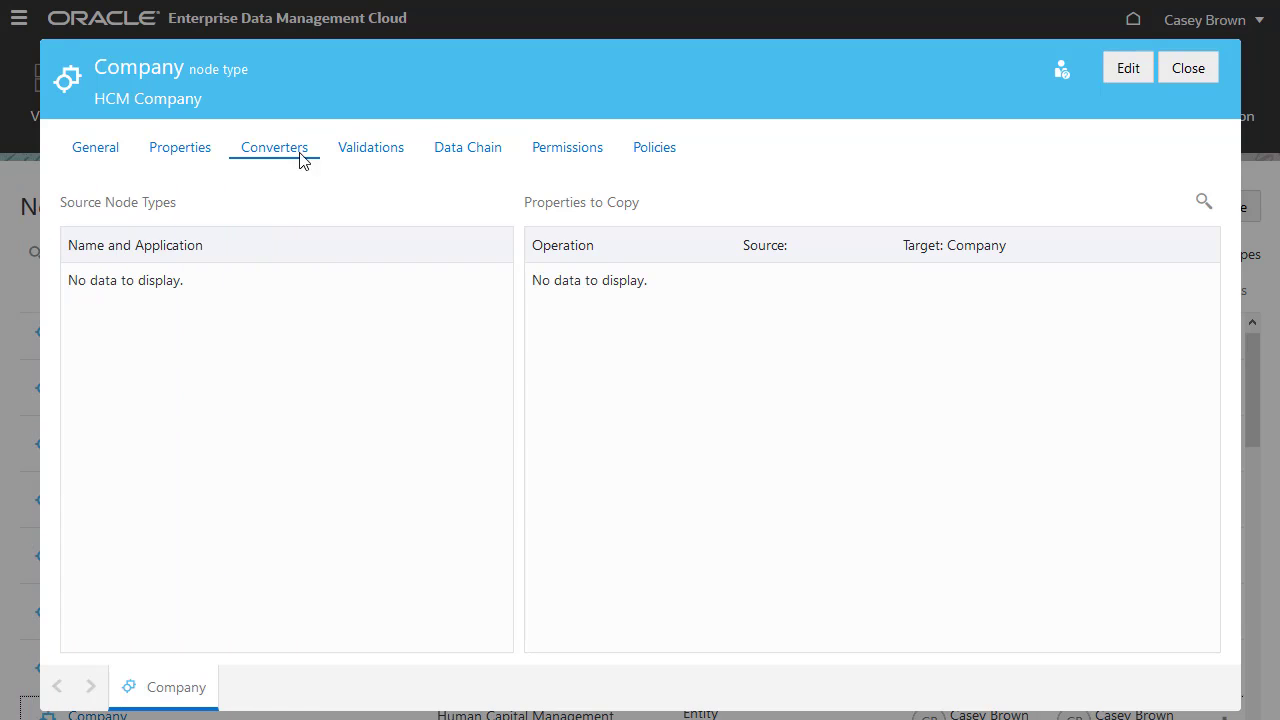
pyautogui.click(367, 155)
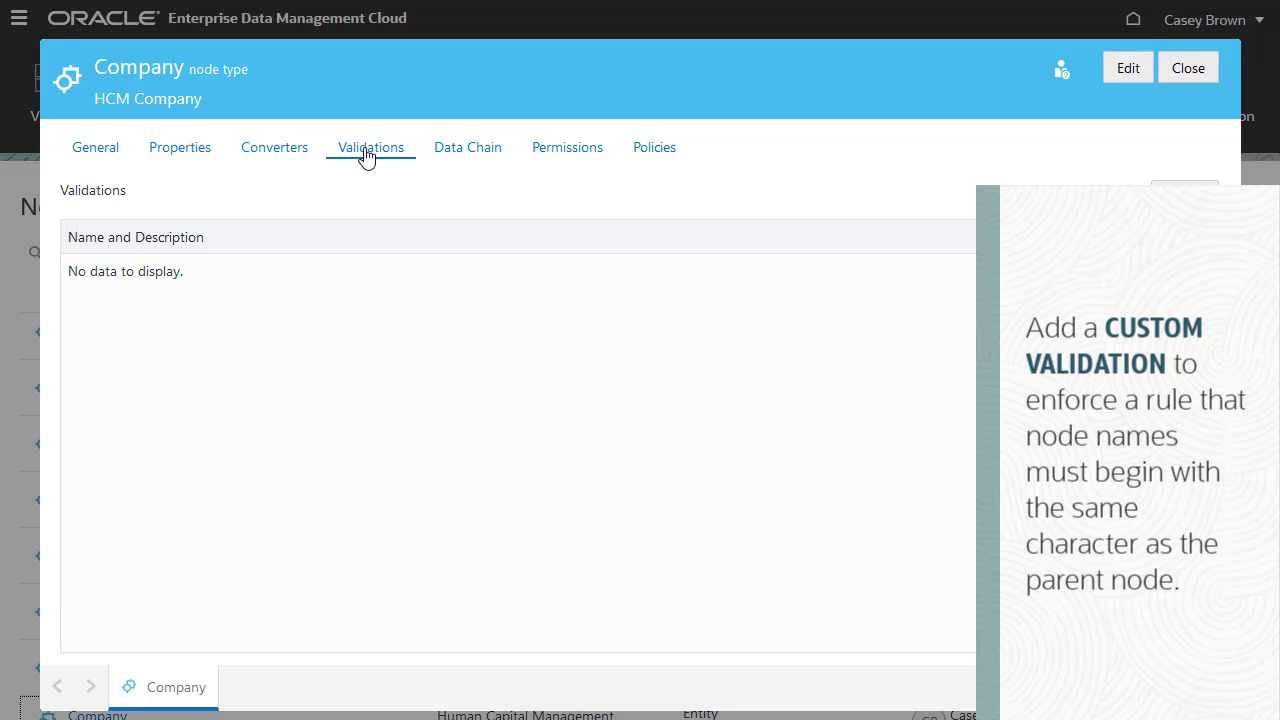
pyautogui.click(465, 150)
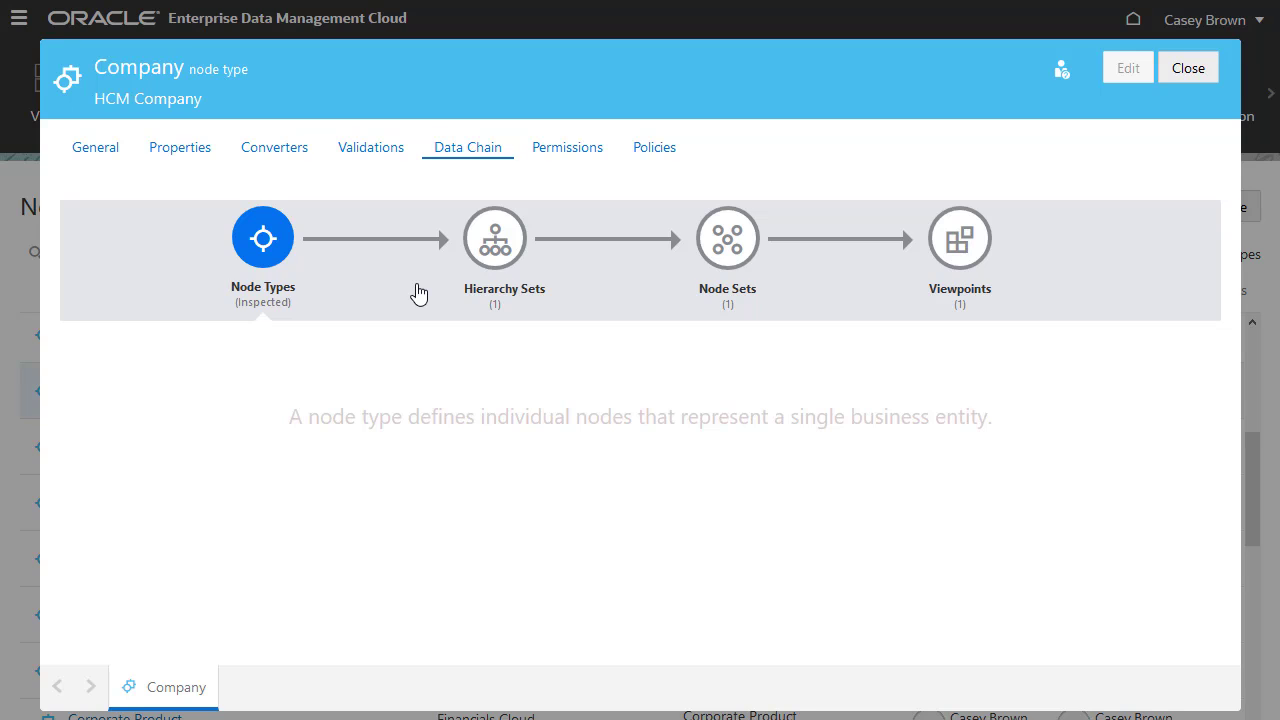
pyautogui.click(490, 240)
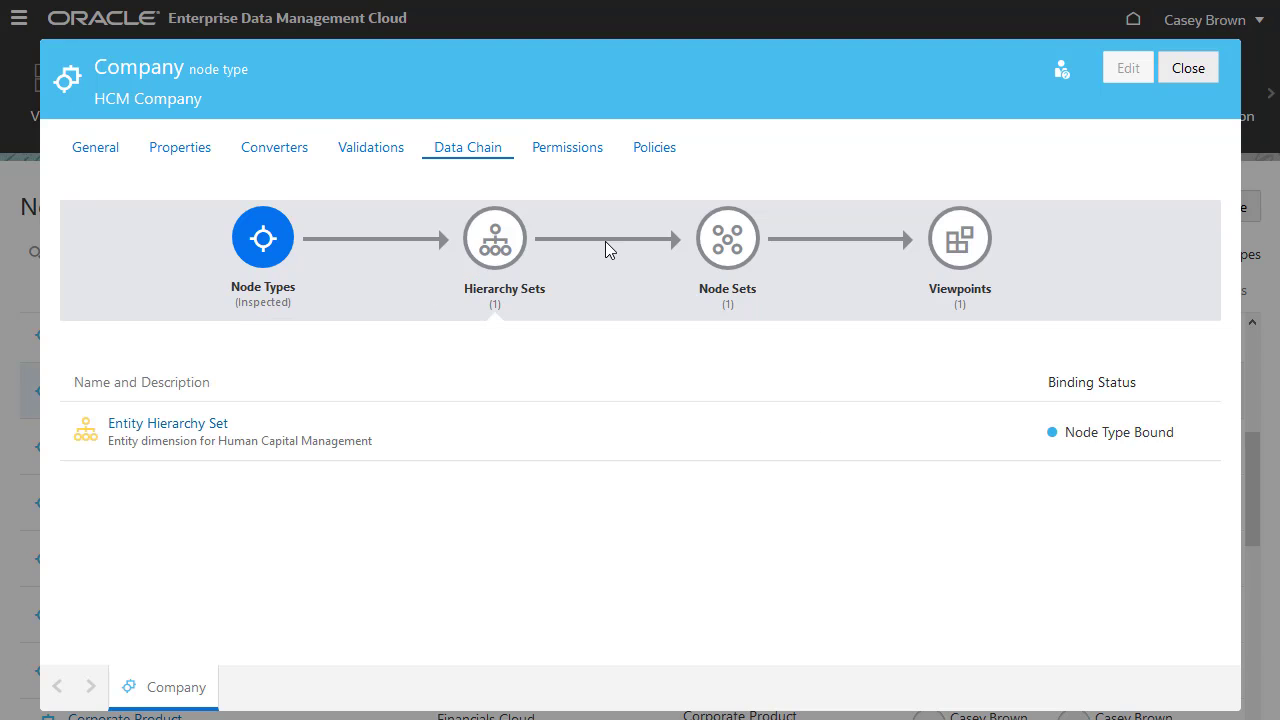
pyautogui.click(729, 255)
pyautogui.click(957, 245)
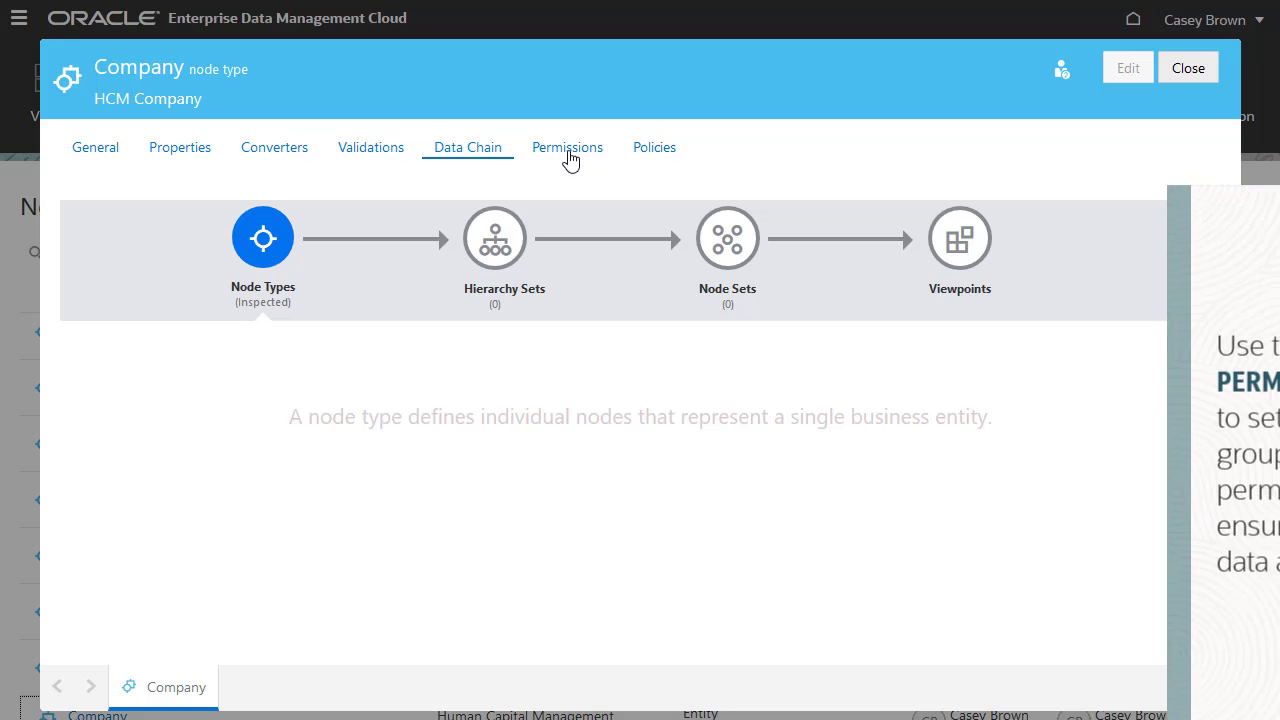
# Review the Company node type's permissions and policies, close it, and look through the node types list.
pyautogui.click(568, 154)
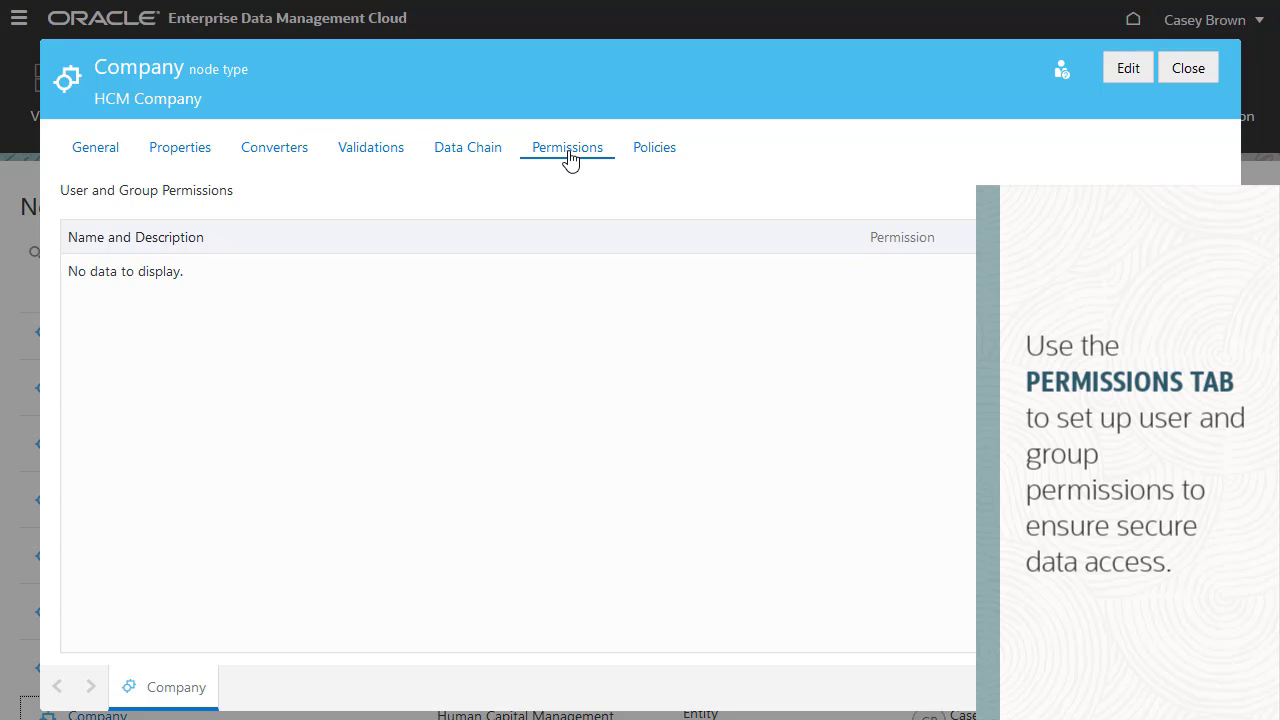
pyautogui.click(655, 158)
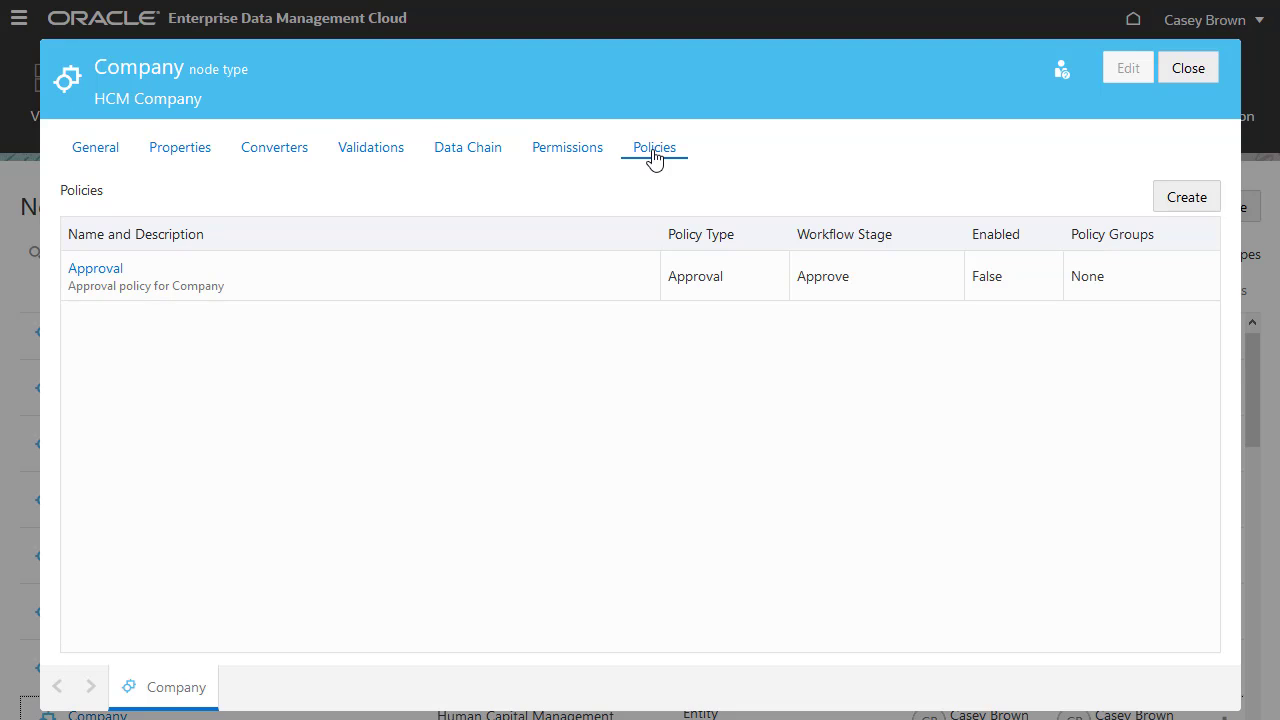
pyautogui.click(1188, 68)
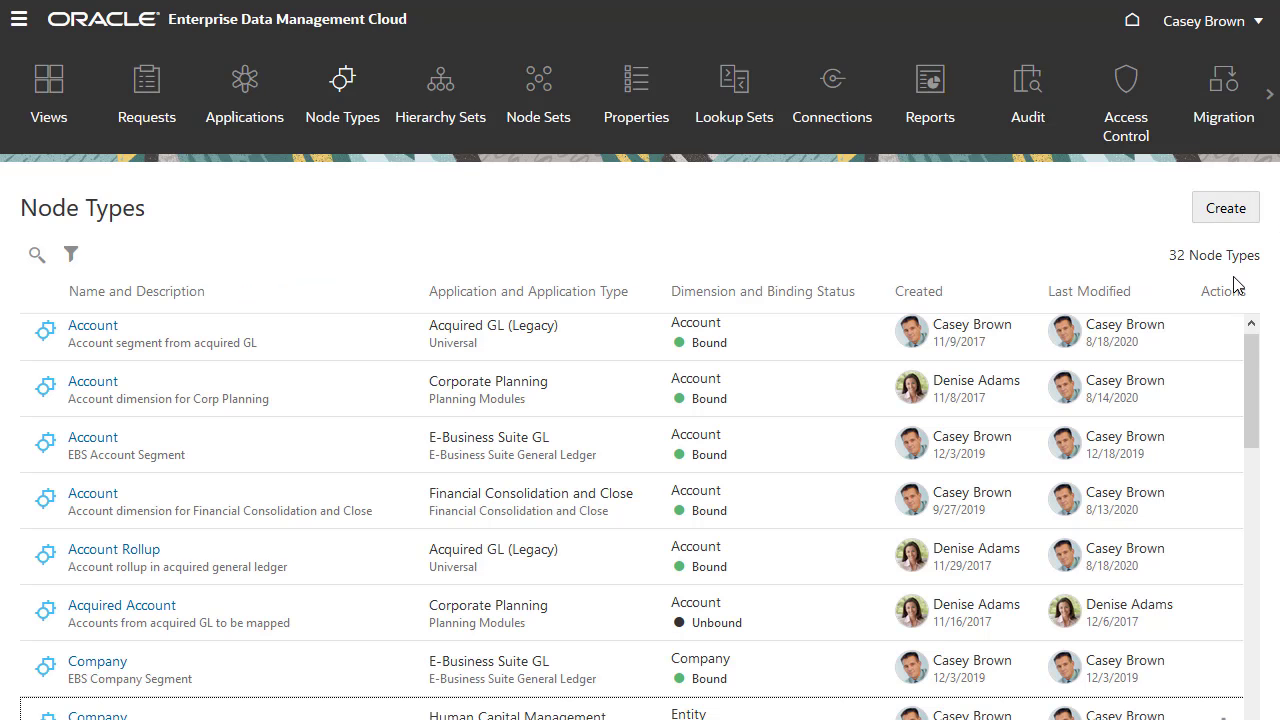
pyautogui.moveTo(1254, 389); pyautogui.dragTo(1256, 481)
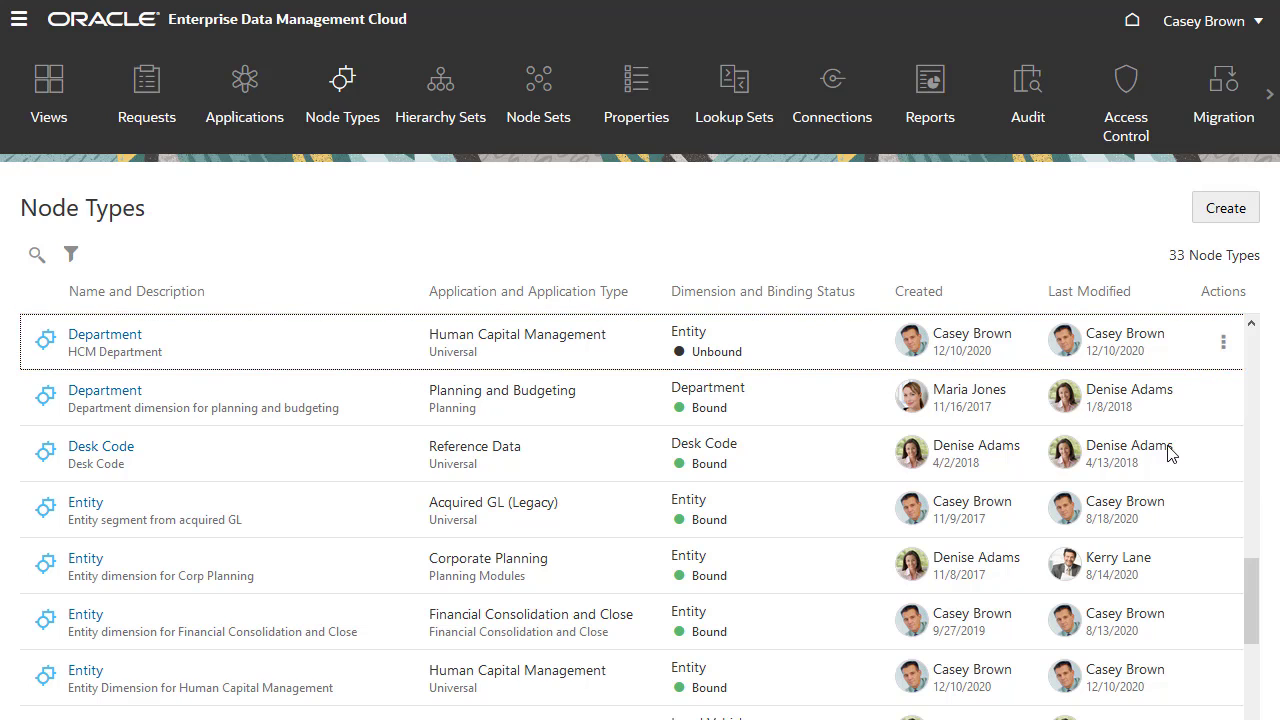
# Start a new hierarchy set for the Entity dimension of the Human Capital Management application.
pyautogui.click(441, 92)
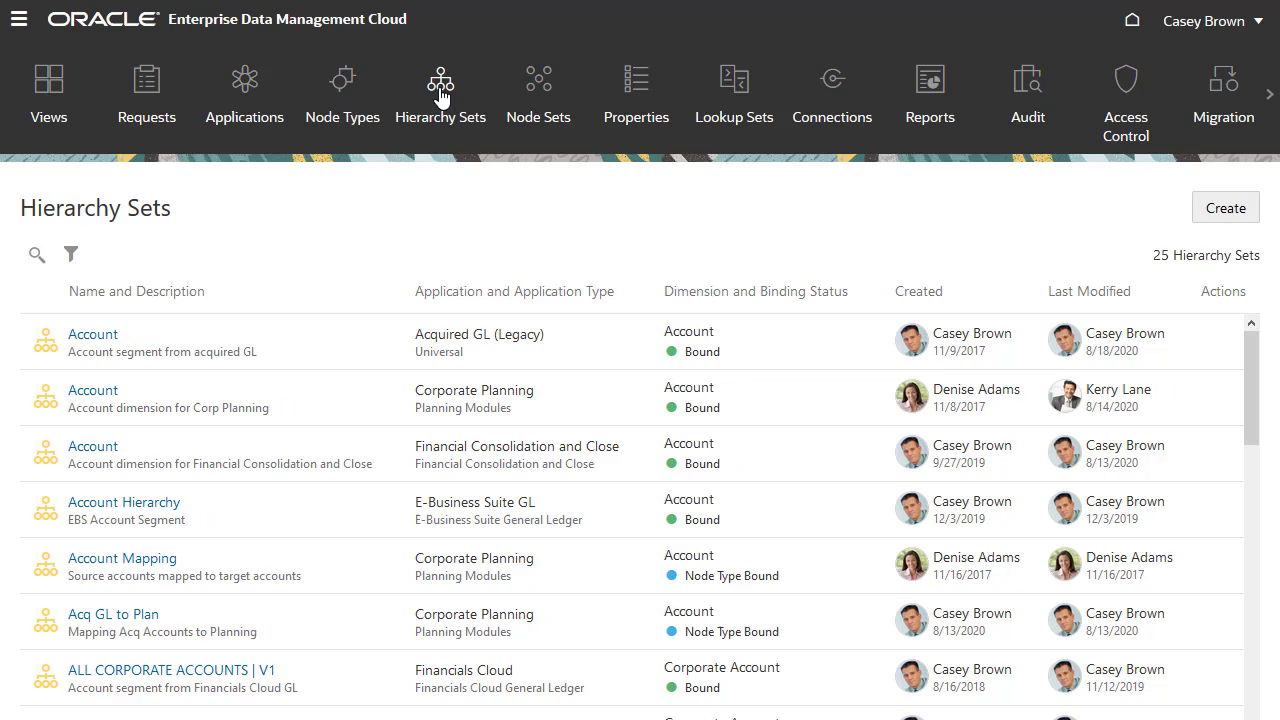
pyautogui.click(1225, 212)
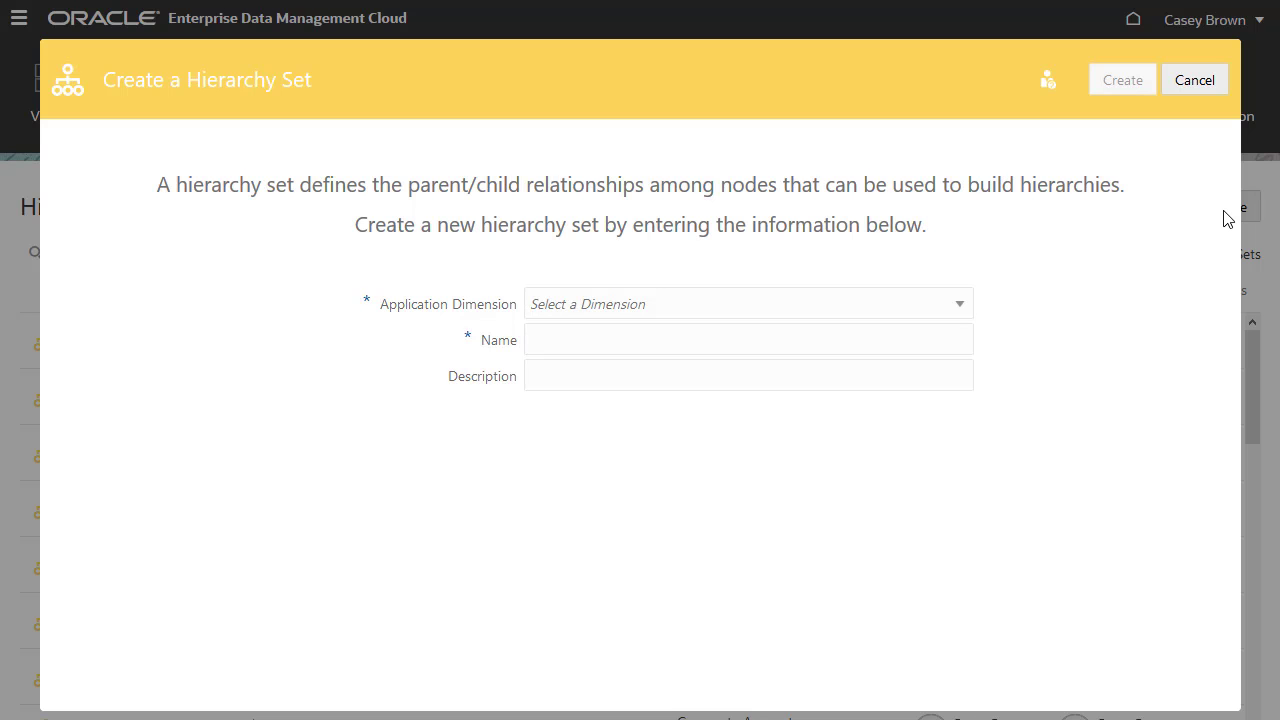
pyautogui.click(962, 308)
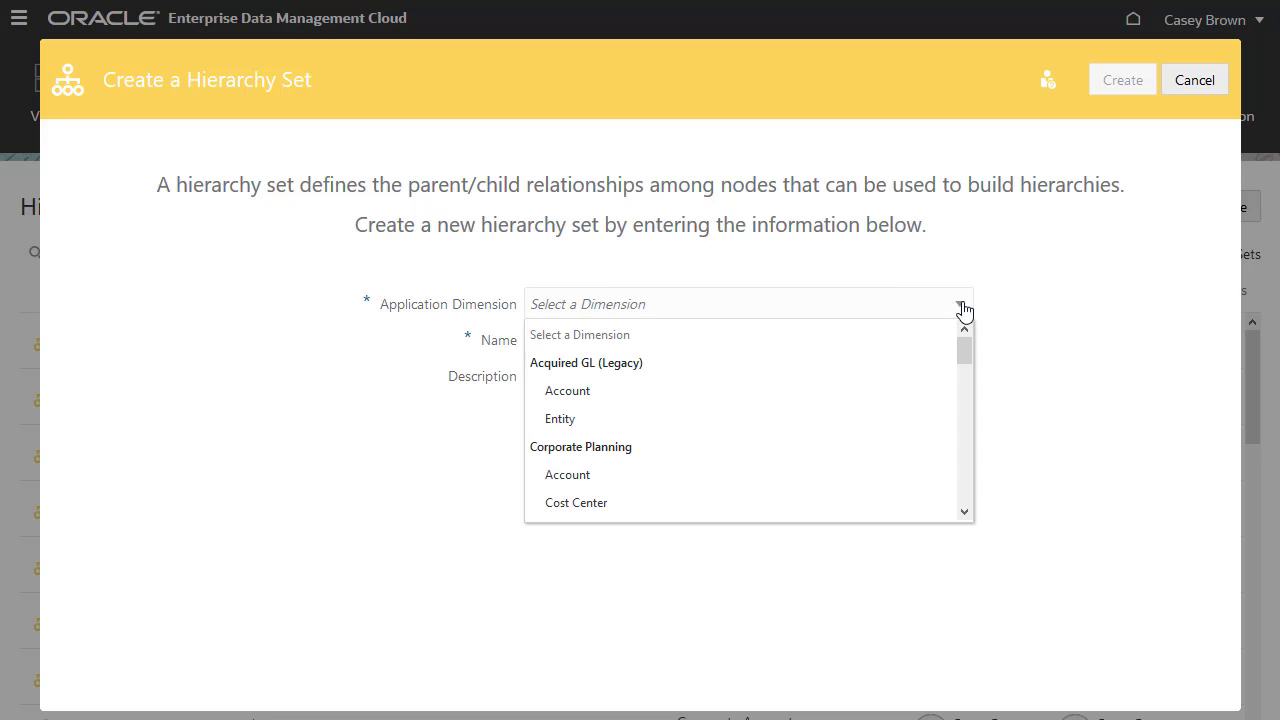
pyautogui.scroll(-10, 963, 488)
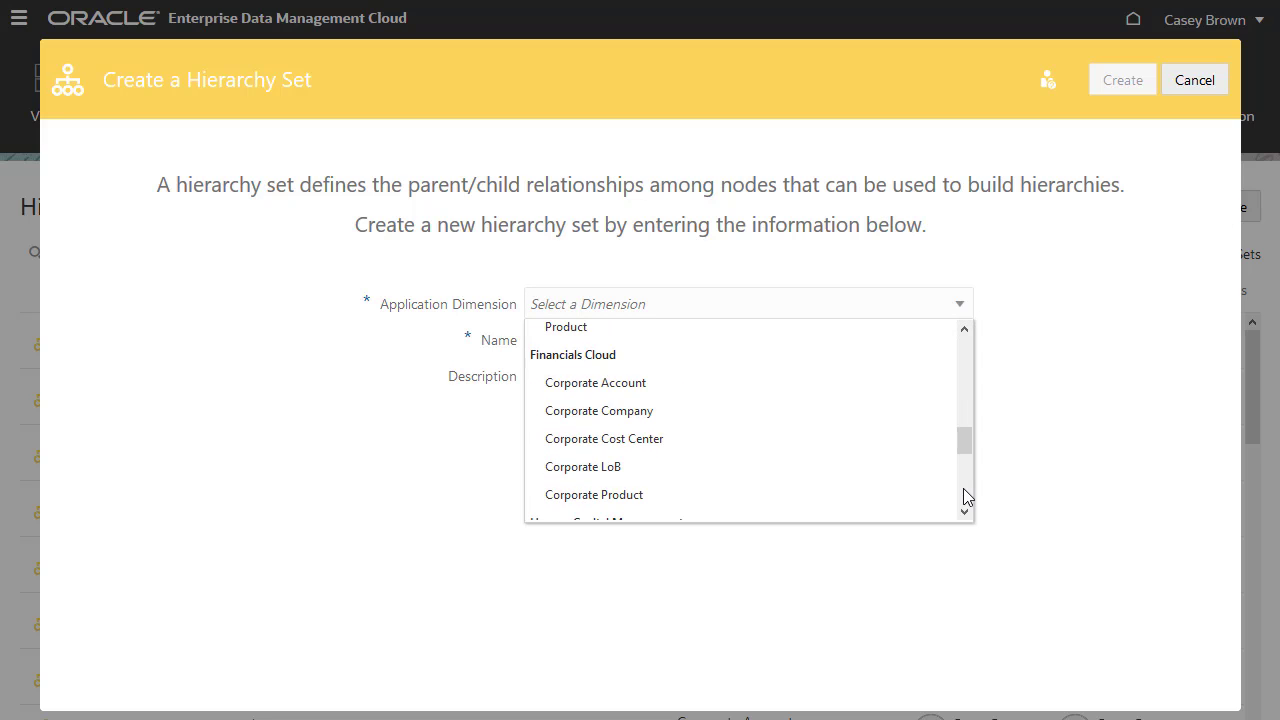
pyautogui.click(631, 343)
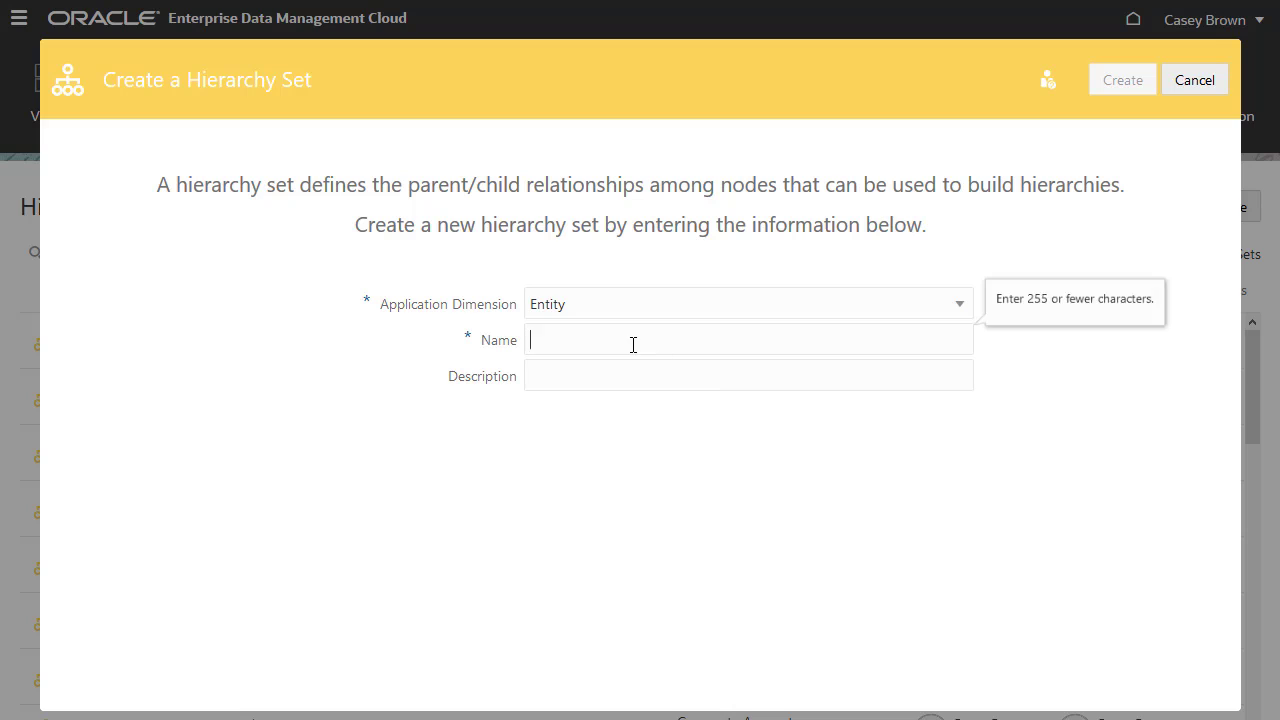
# Create the hierarchy set with the name "Entity Hierarchy Set" and the description "Entity dimension for Human Capital Management".
pyautogui.write('Entity Hierarchy Se')
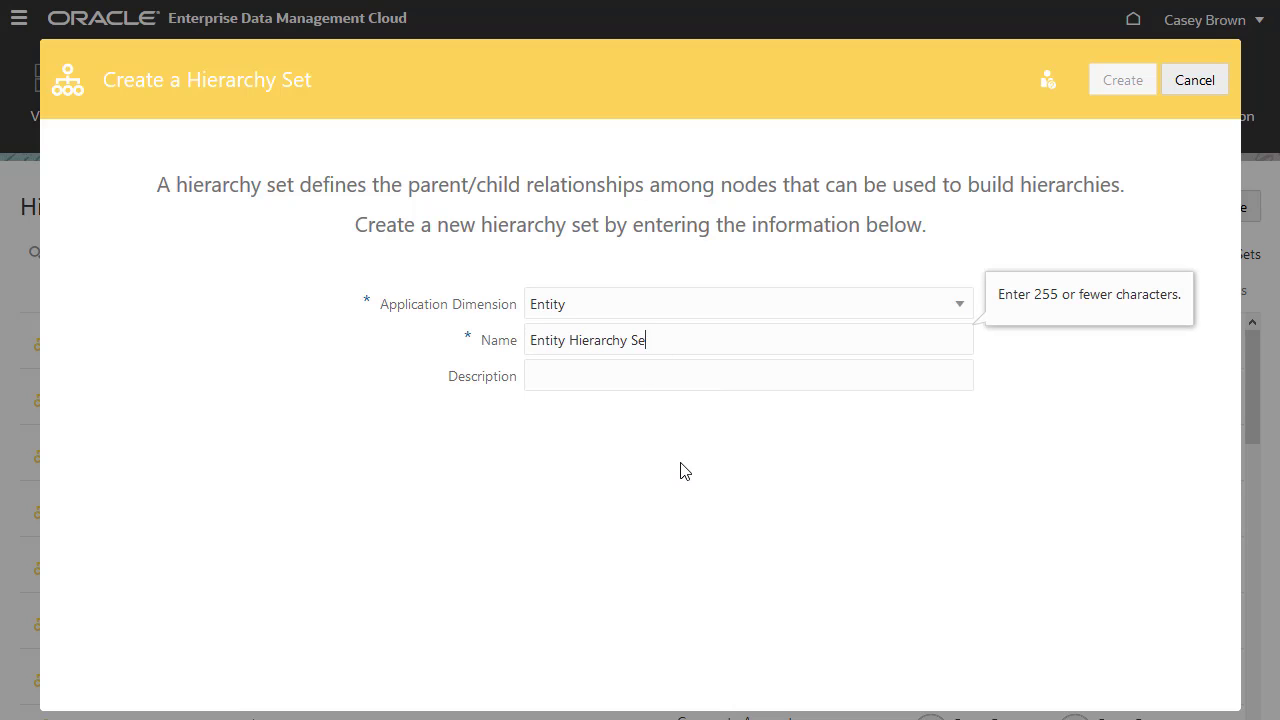
pyautogui.write('t')
pyautogui.press('Tab')
pyautogui.write('Entity dimension for H')
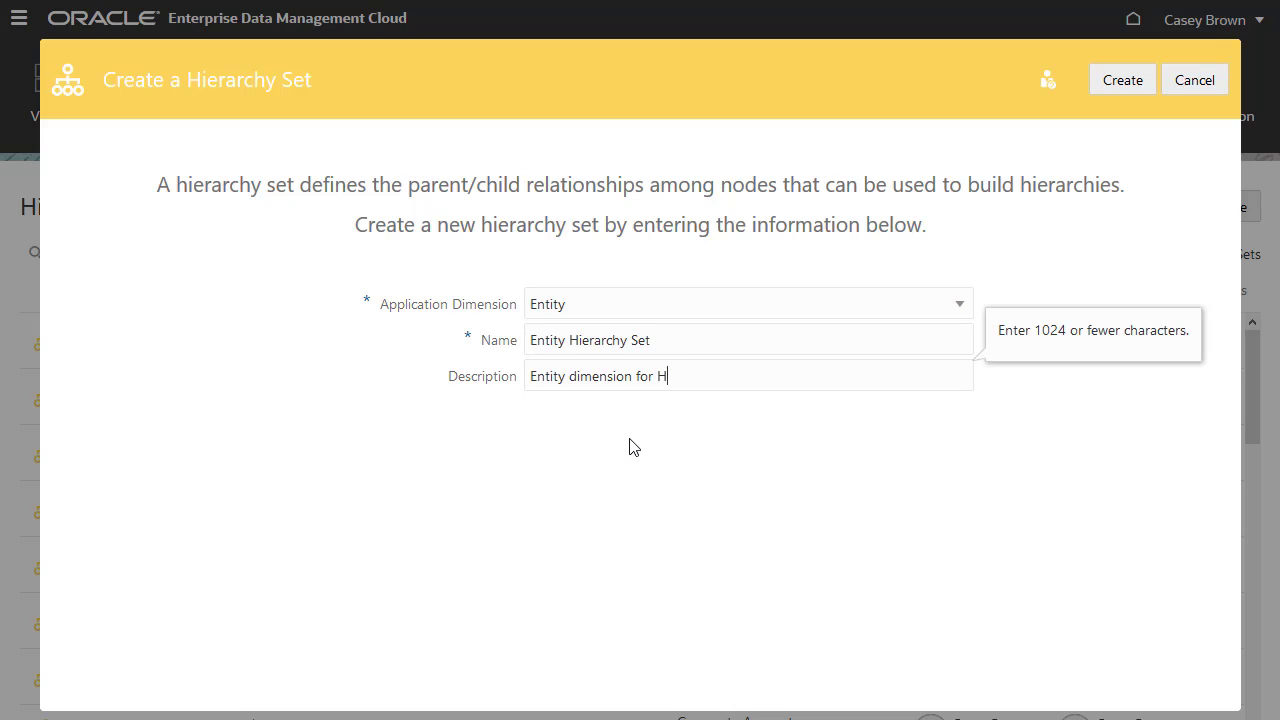
pyautogui.write('uman Capital Management')
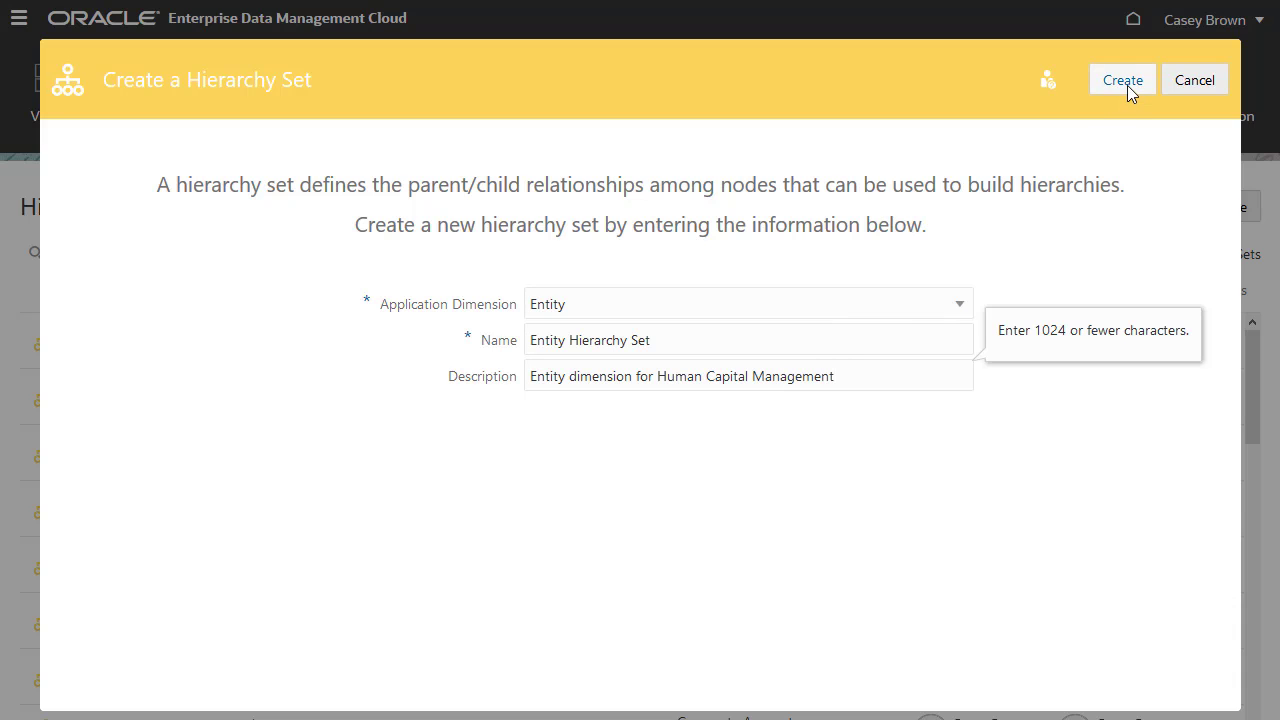
pyautogui.click(1123, 80)
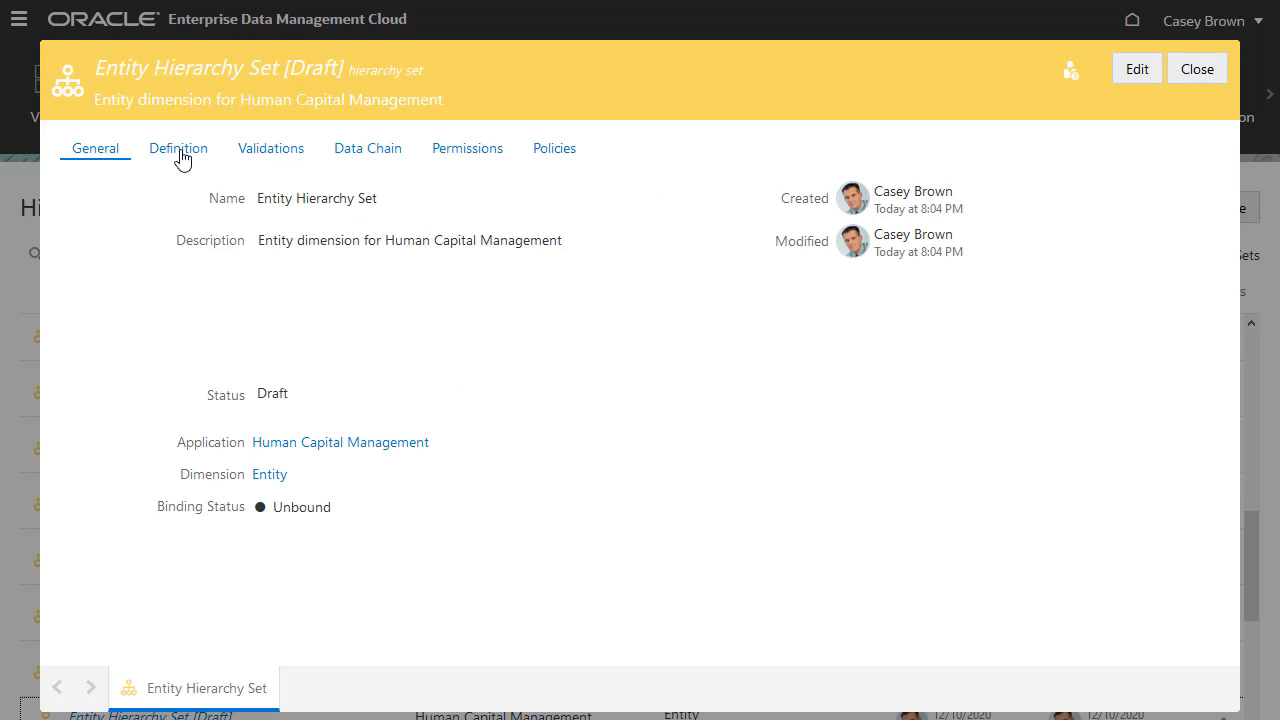
# Edit the hierarchy set's definition and add the Company, Department and Entity node types to it.
pyautogui.click(179, 153)
pyautogui.click(1140, 82)
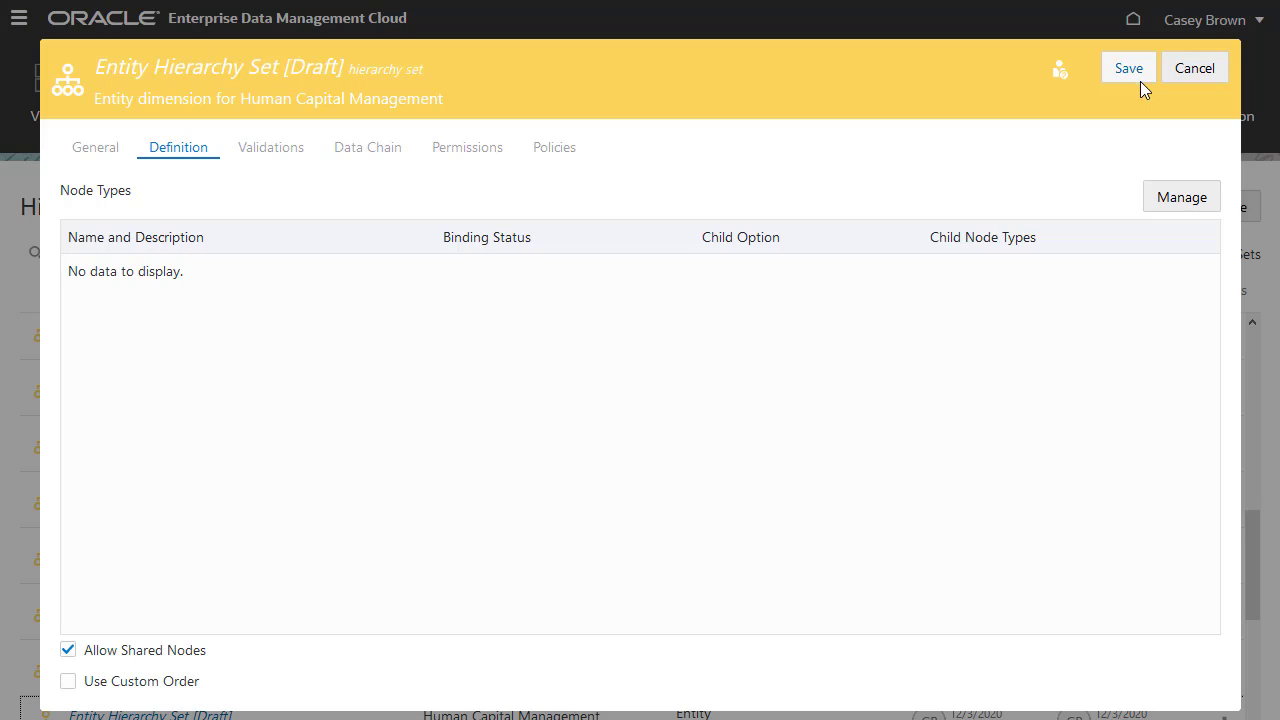
pyautogui.click(1179, 202)
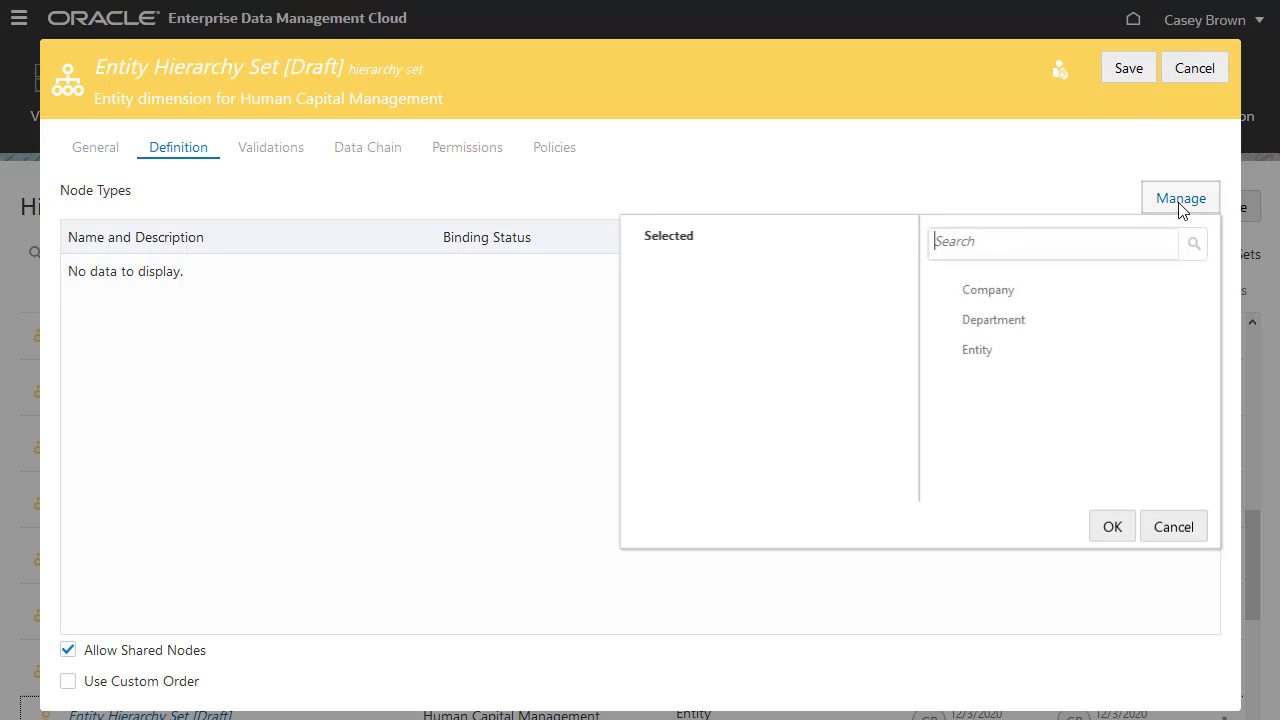
pyautogui.click(946, 293)
pyautogui.click(950, 322)
pyautogui.click(949, 354)
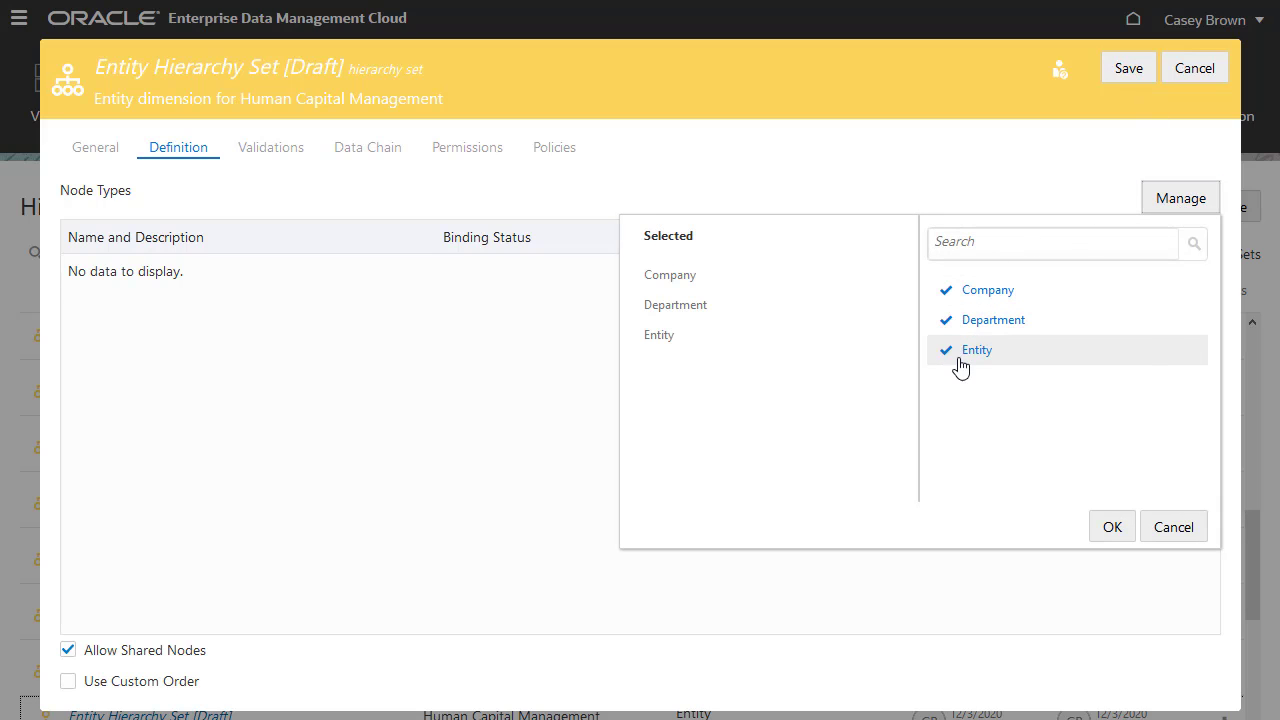
pyautogui.click(1110, 530)
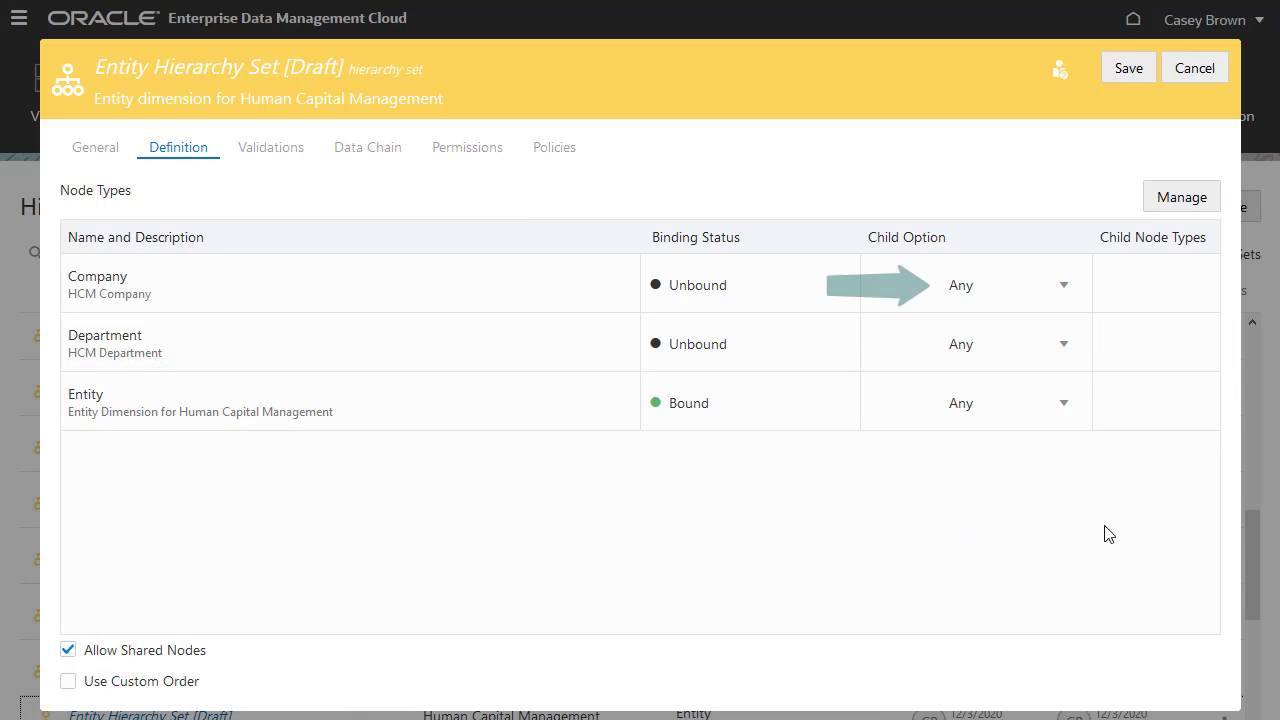
# Set the Department node type's child option to None, then save and close the hierarchy set.
pyautogui.click(1065, 347)
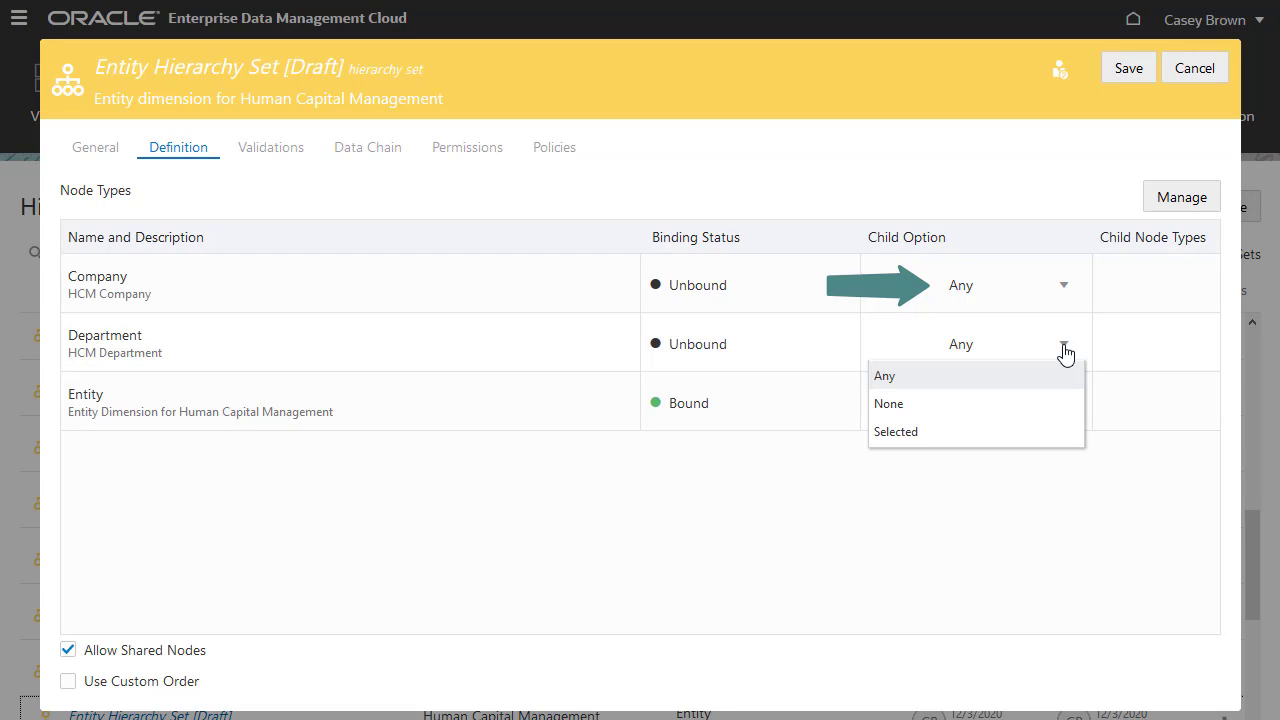
pyautogui.click(1060, 405)
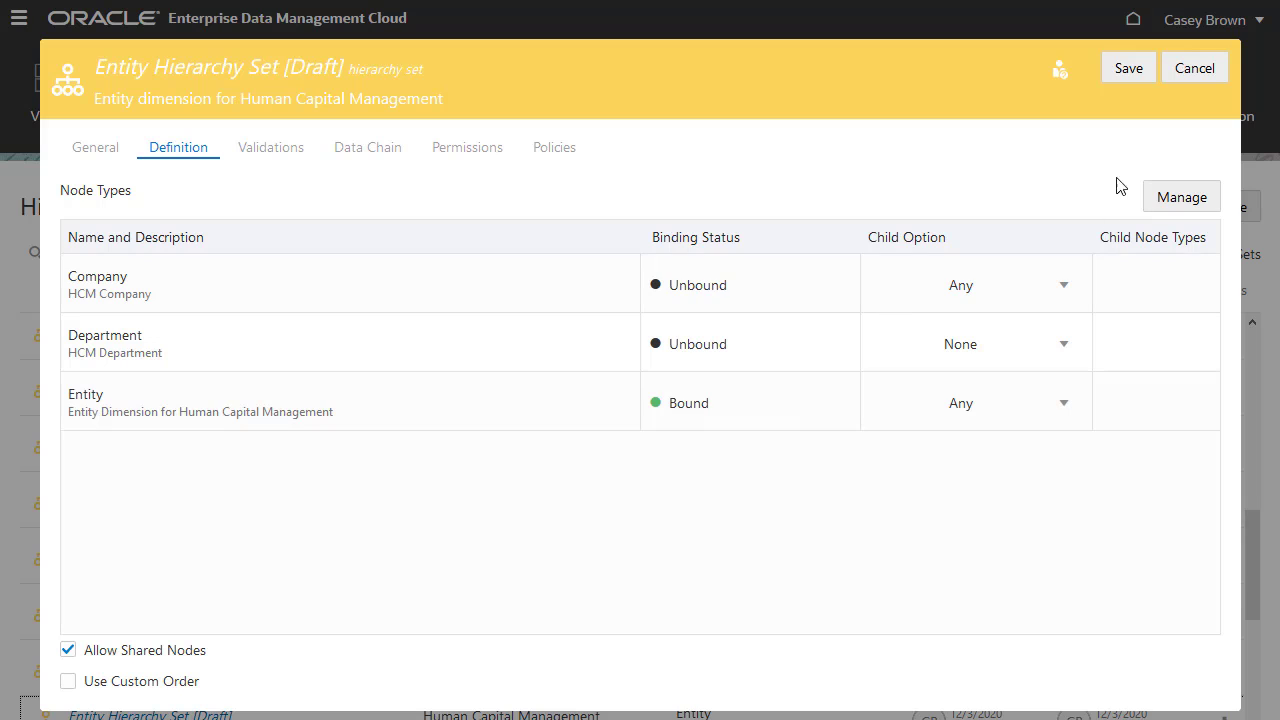
pyautogui.click(1121, 75)
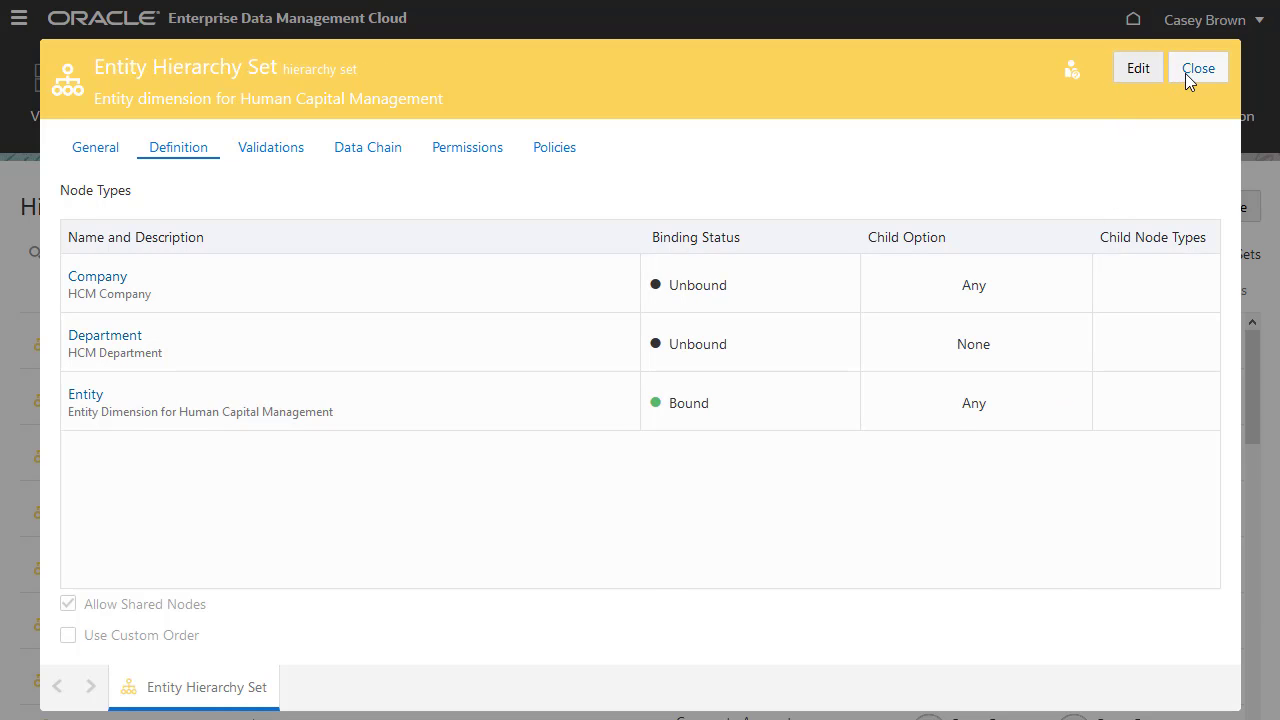
pyautogui.click(1191, 72)
pyautogui.moveTo(1251, 360); pyautogui.dragTo(1277, 556)
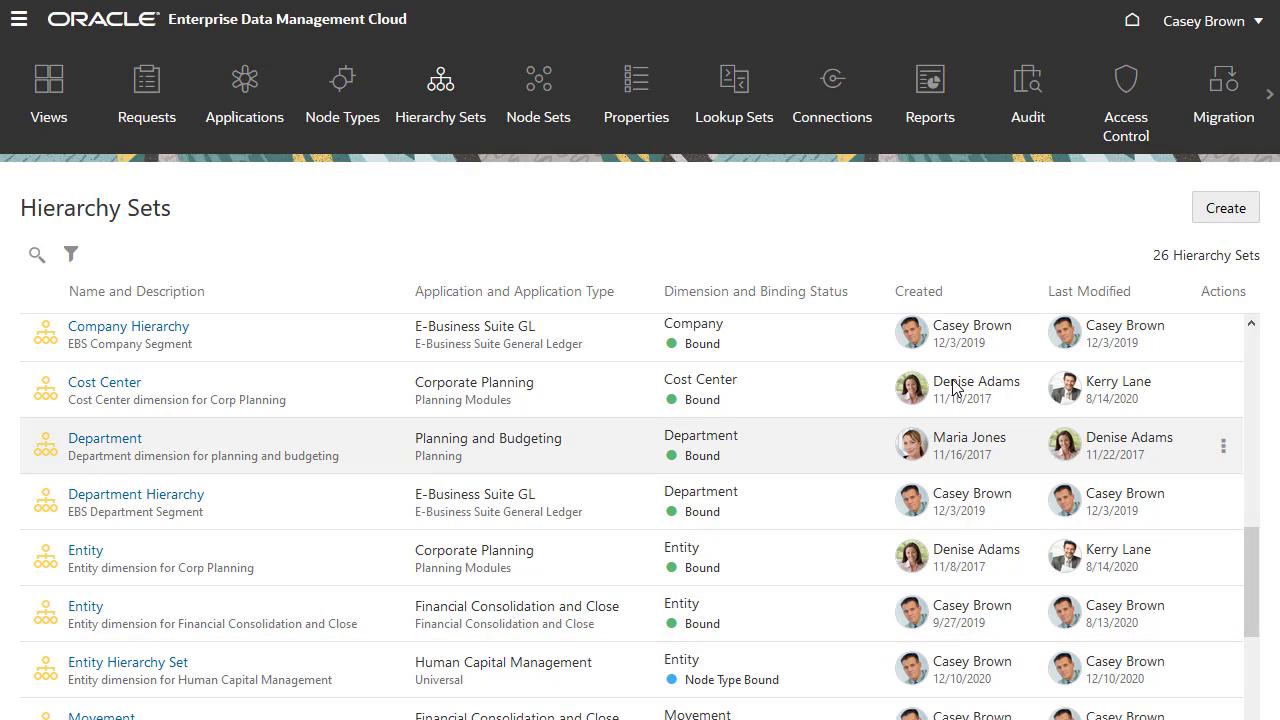
# Start a new node set for the Entity dimension of the Human Capital Management application.
pyautogui.click(533, 93)
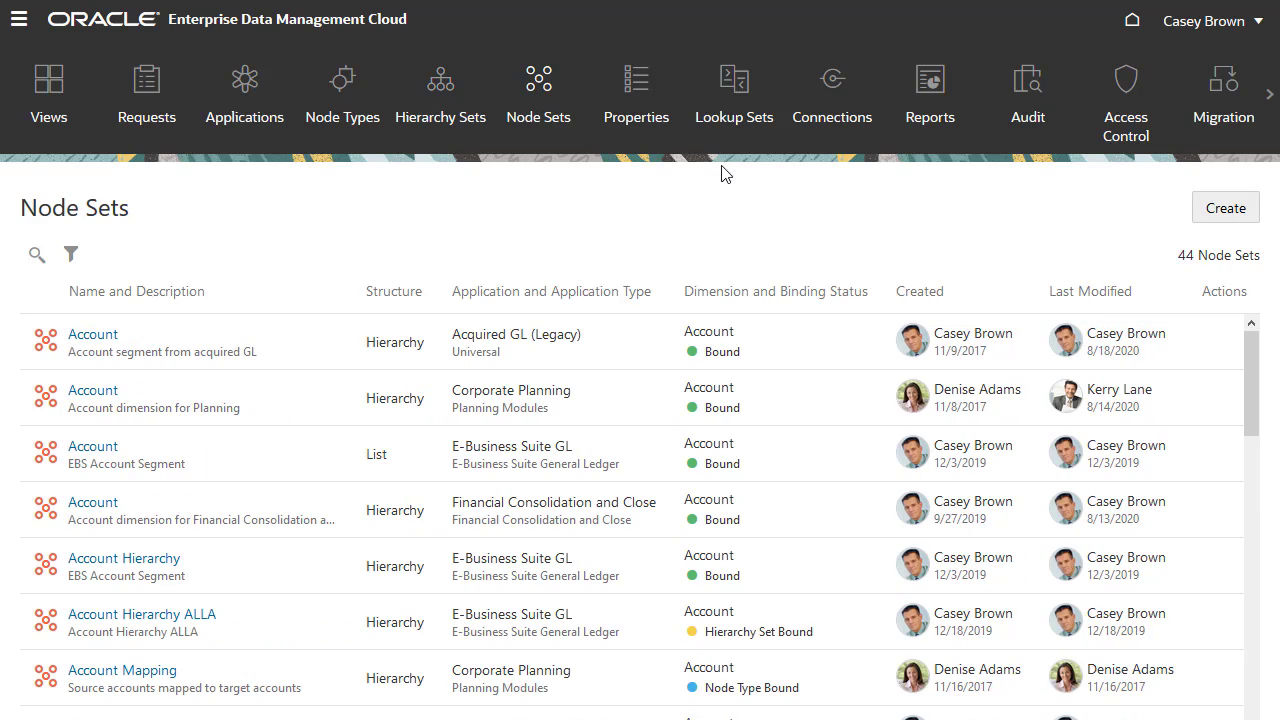
pyautogui.click(1224, 209)
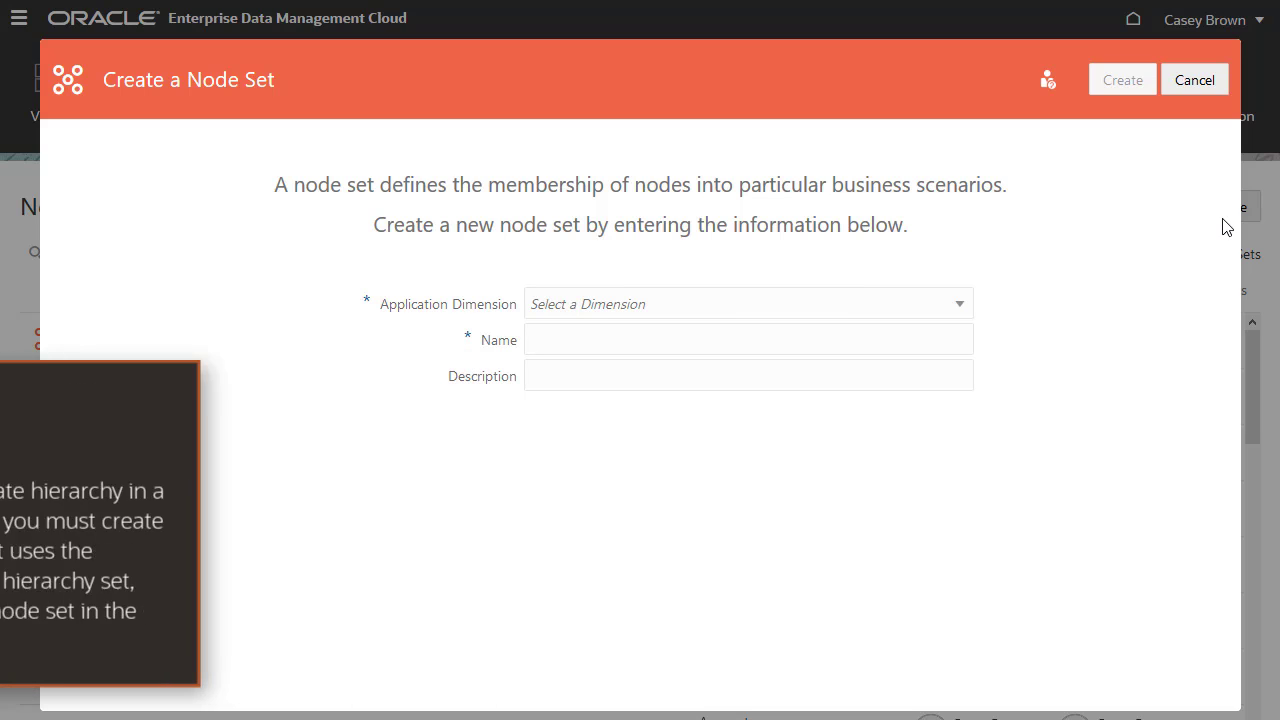
pyautogui.click(960, 306)
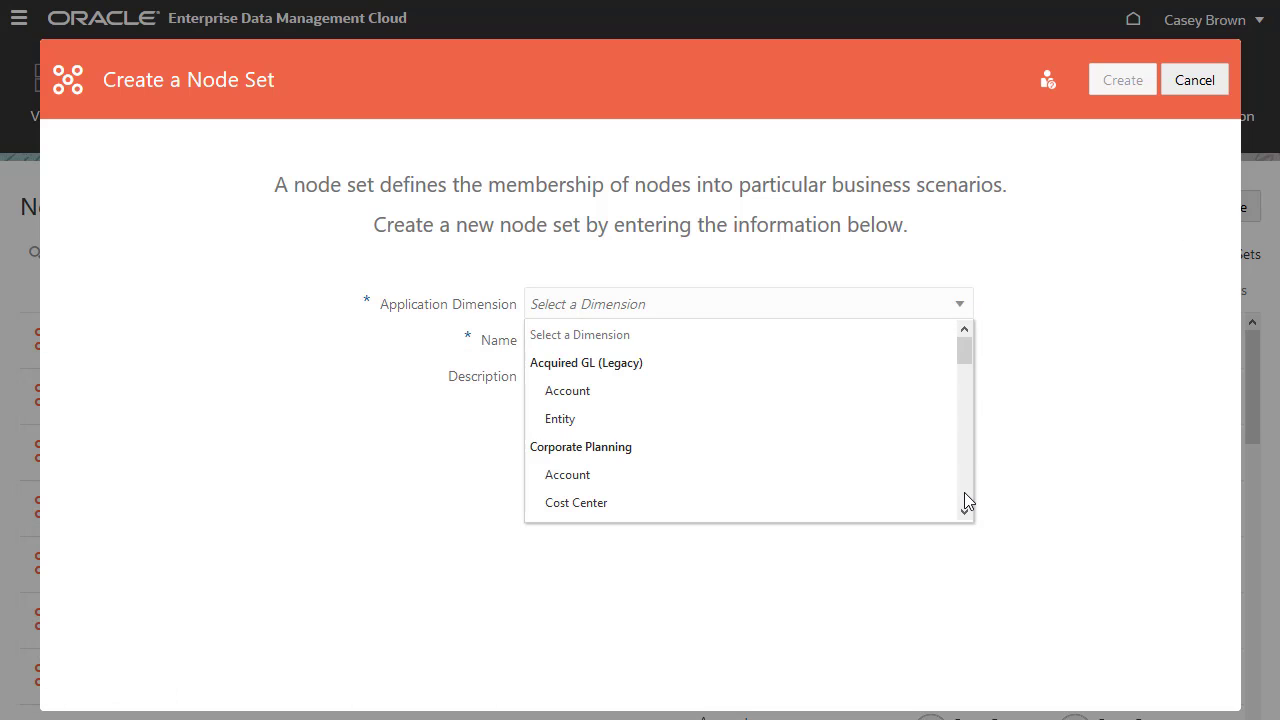
pyautogui.scroll(-10, 964, 493)
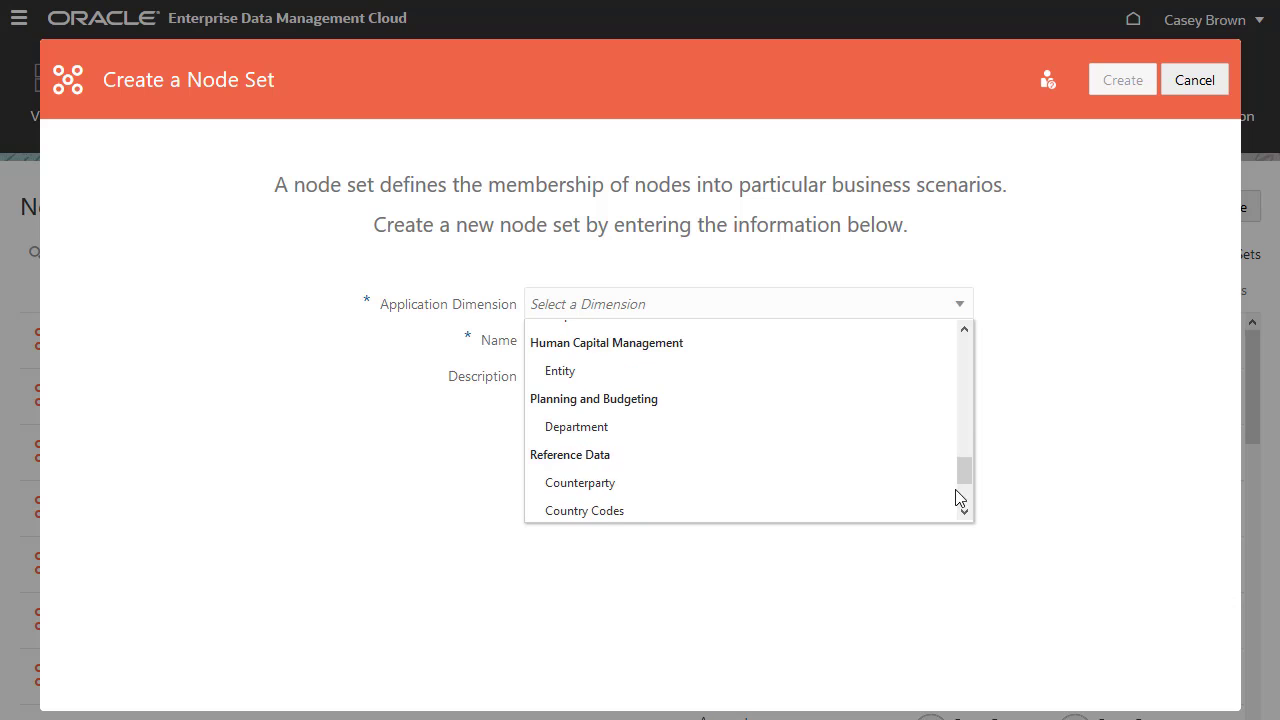
pyautogui.click(797, 376)
# Create the node set with the name "Entity Node Set" and the description "Entity dimension for Human Capital Management".
pyautogui.press('Tab')
pyautogui.write('Entity ')
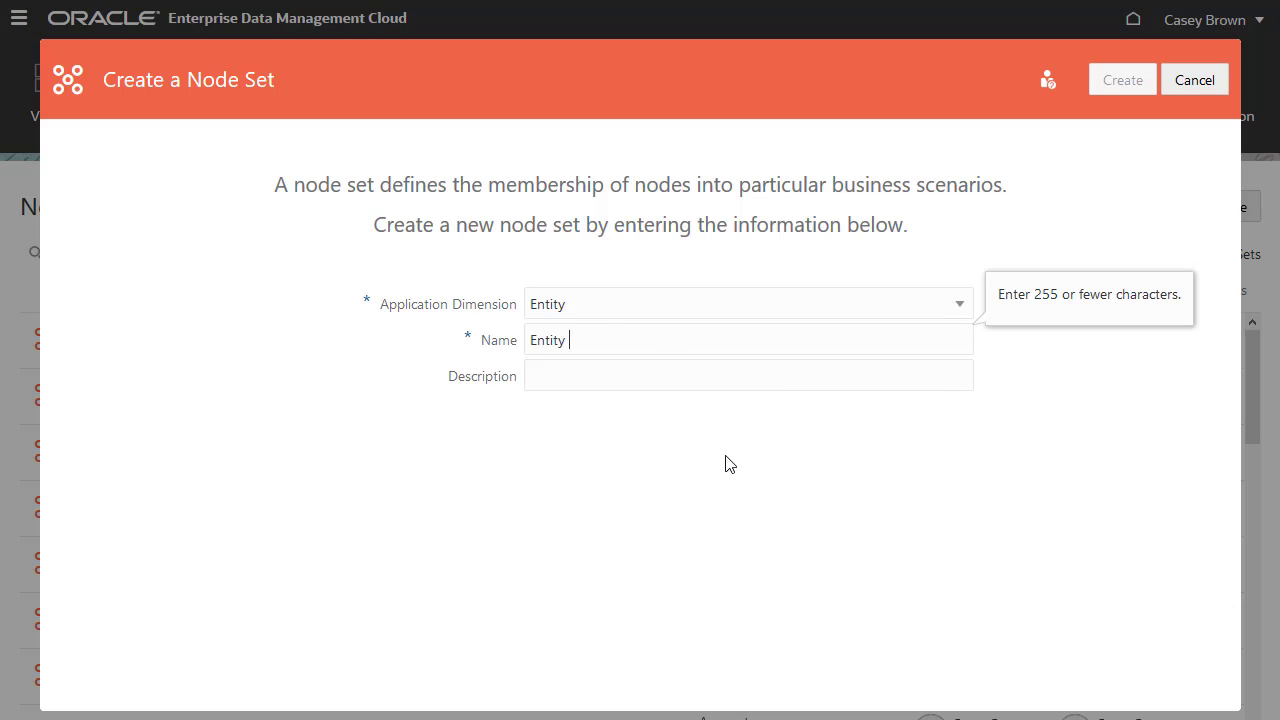
pyautogui.write('Node Set')
pyautogui.click(574, 380)
pyautogui.write('Entity dimension')
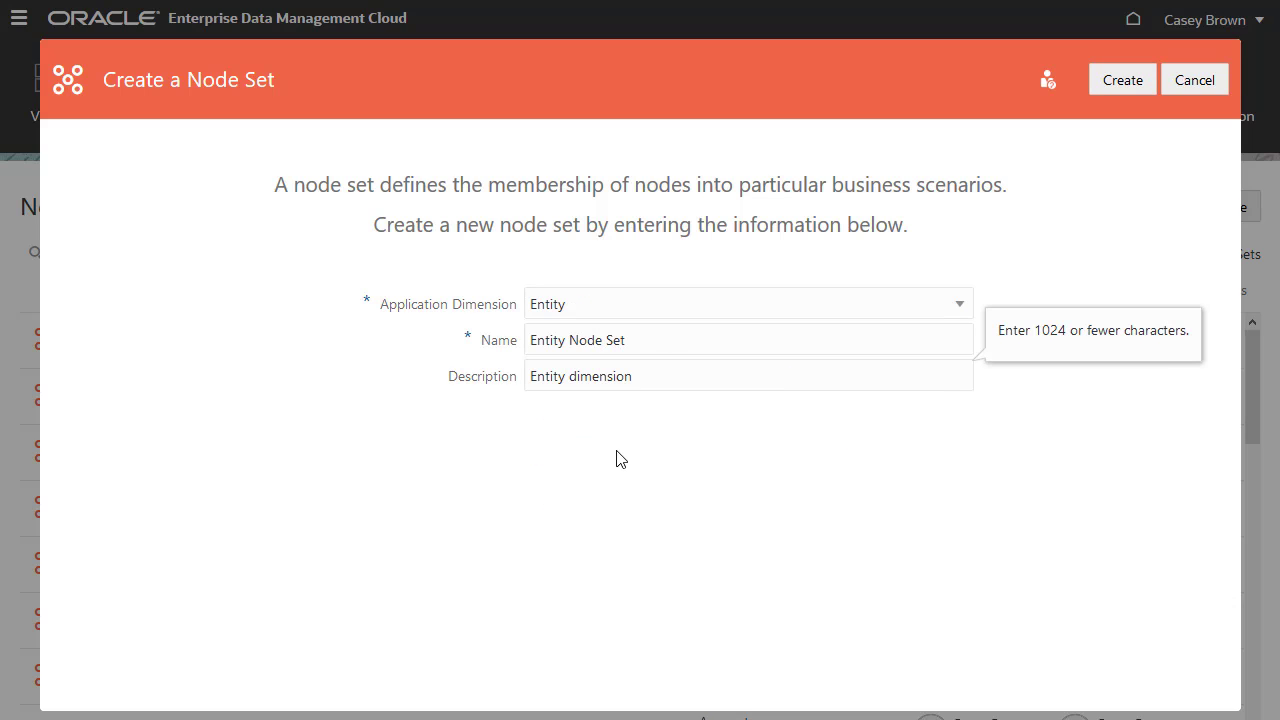
pyautogui.write(' for Human Capital Management')
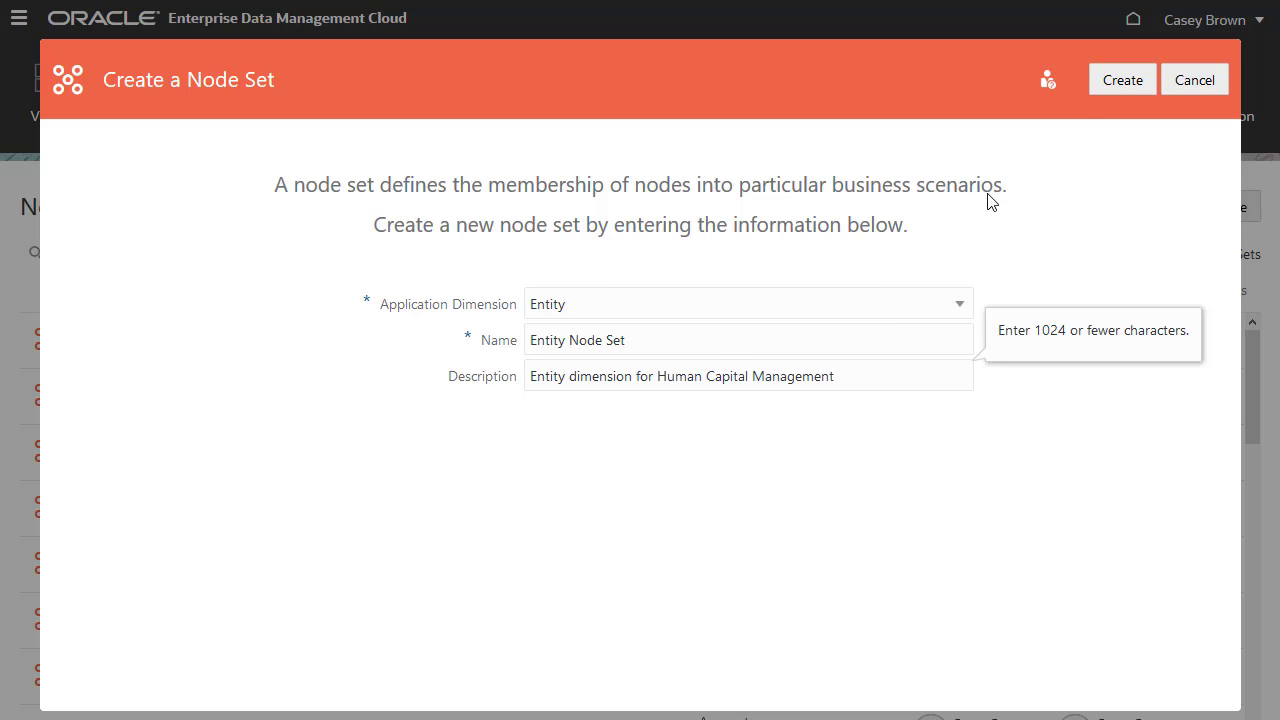
pyautogui.click(1104, 85)
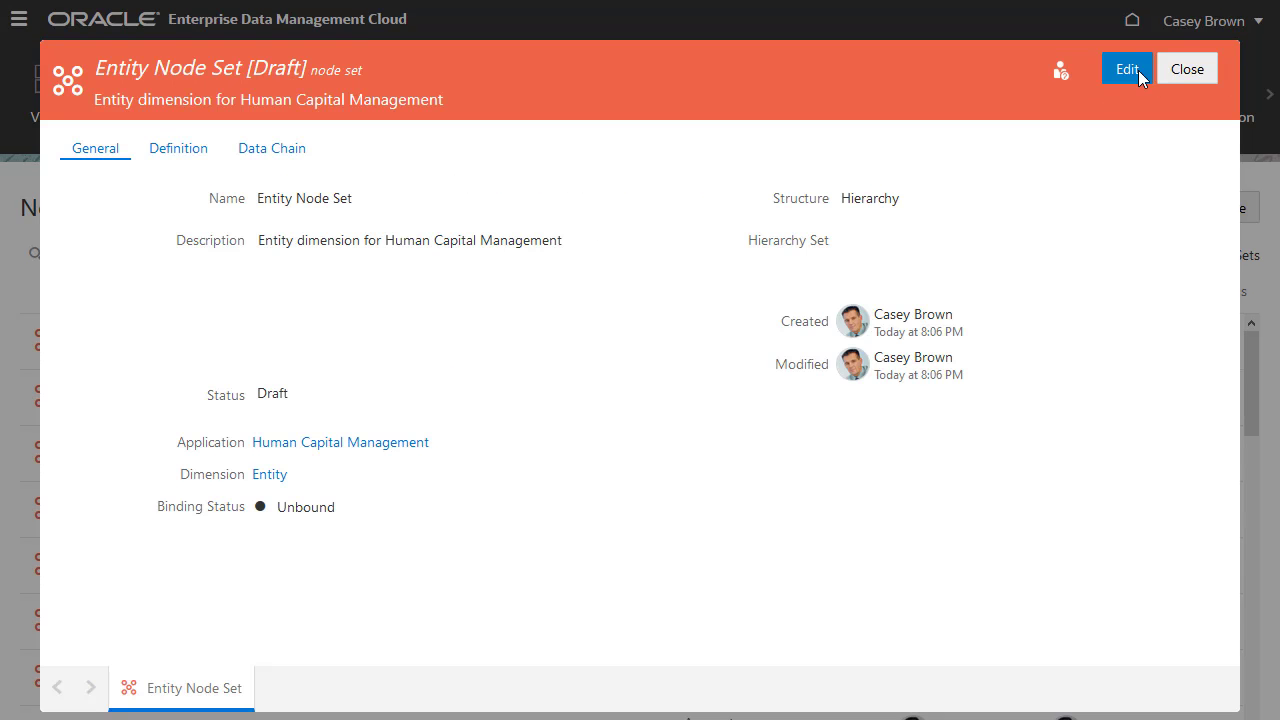
# Assign Entity Hierarchy Set as the node set's hierarchy set, then save and close the node set.
pyautogui.click(1138, 70)
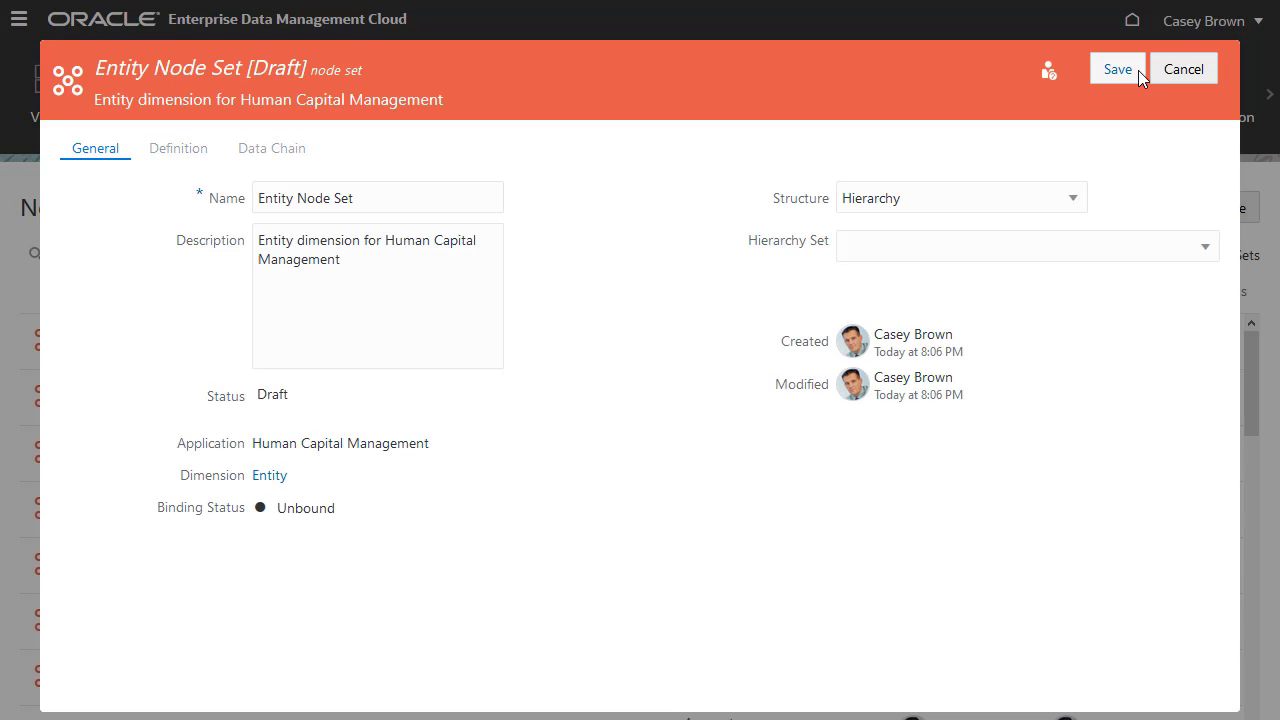
pyautogui.click(1204, 248)
pyautogui.click(1118, 310)
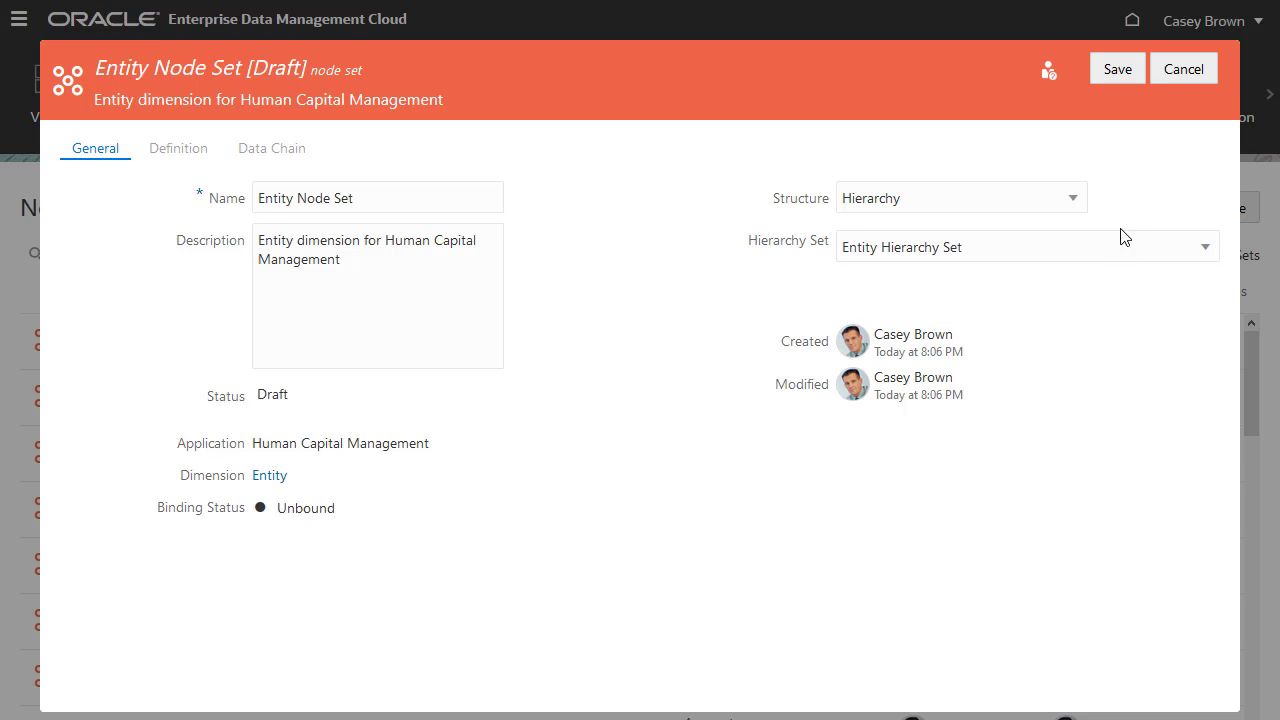
pyautogui.click(1123, 78)
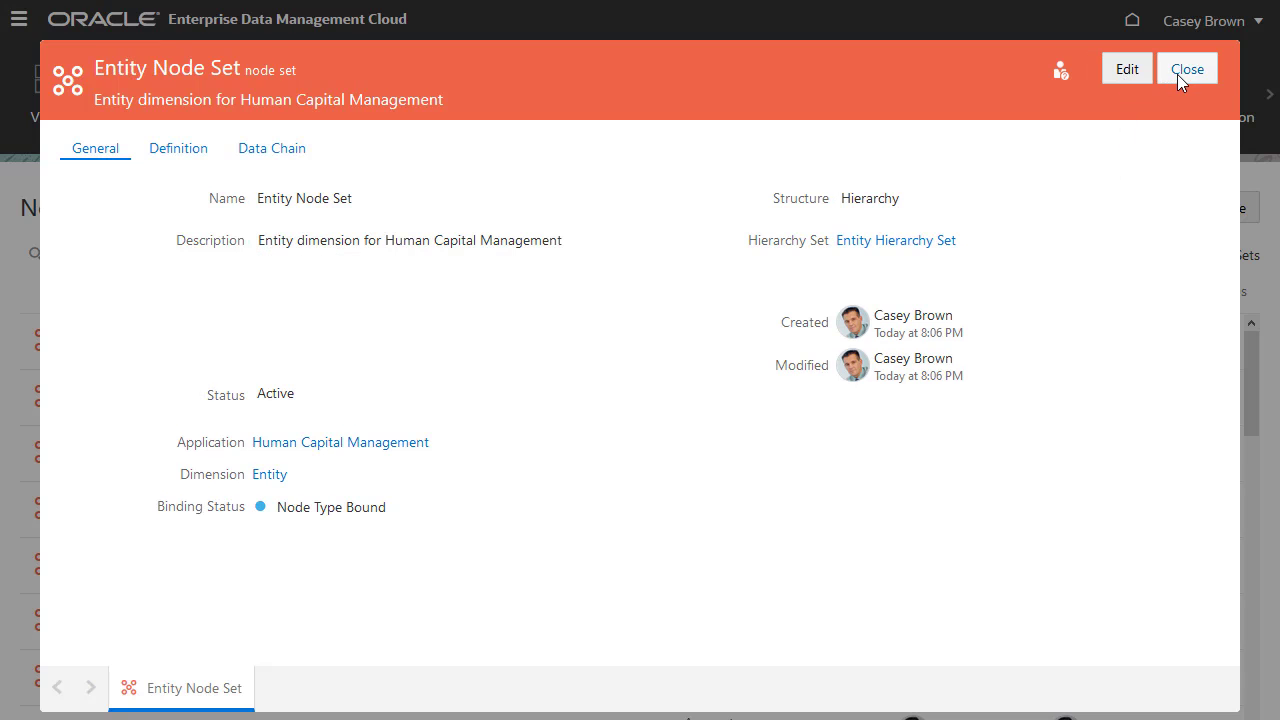
pyautogui.click(1177, 74)
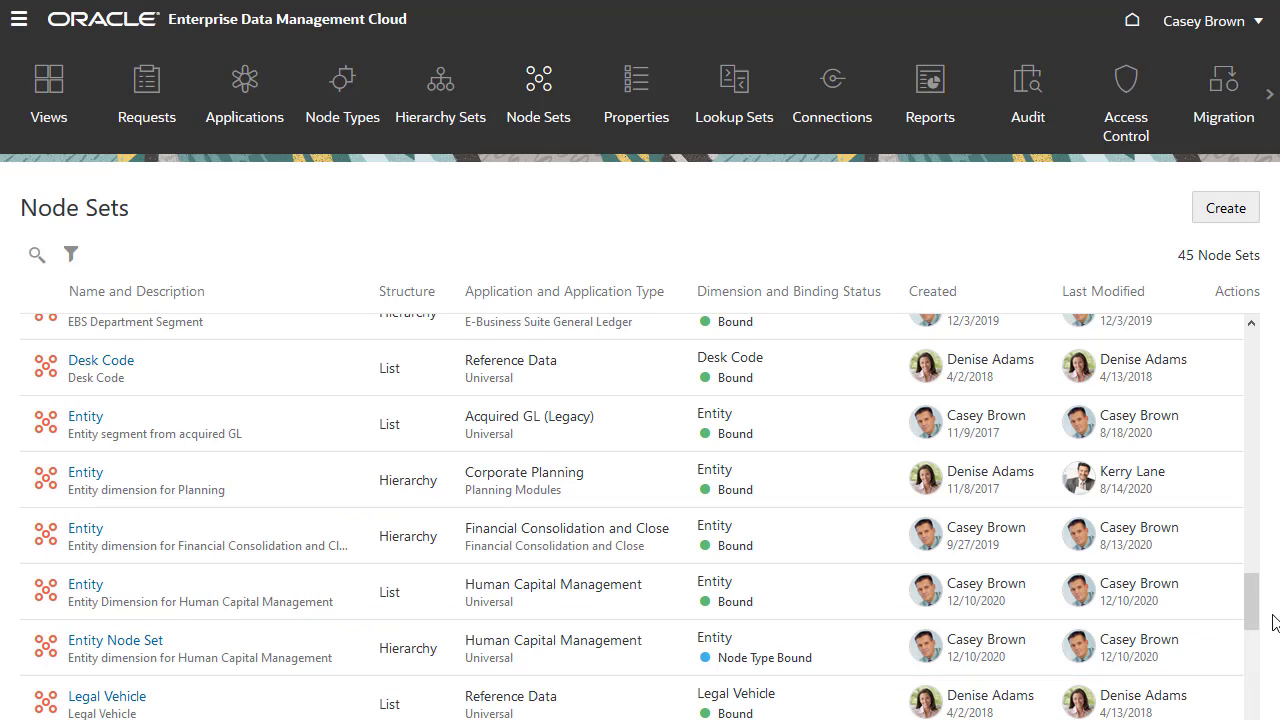
# Inspect the Human Capital Management view and show its viewpoints.
pyautogui.click(76, 117)
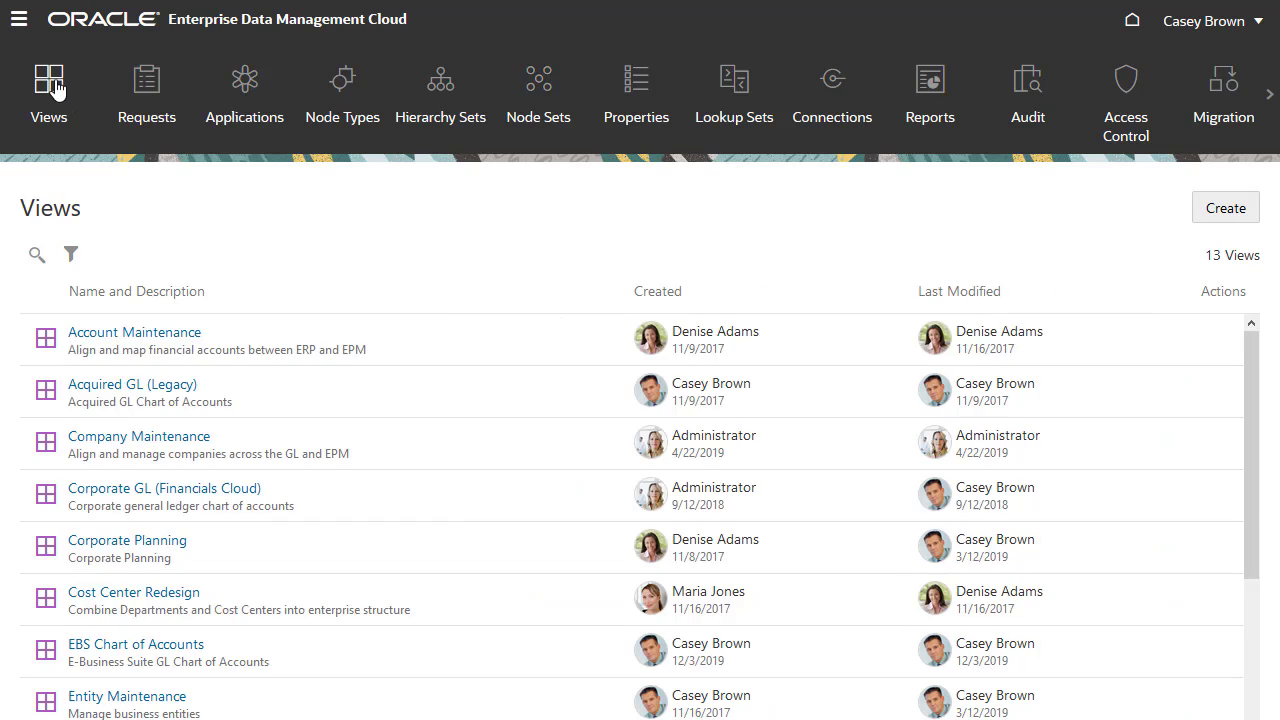
pyautogui.moveTo(1249, 486); pyautogui.dragTo(1251, 642)
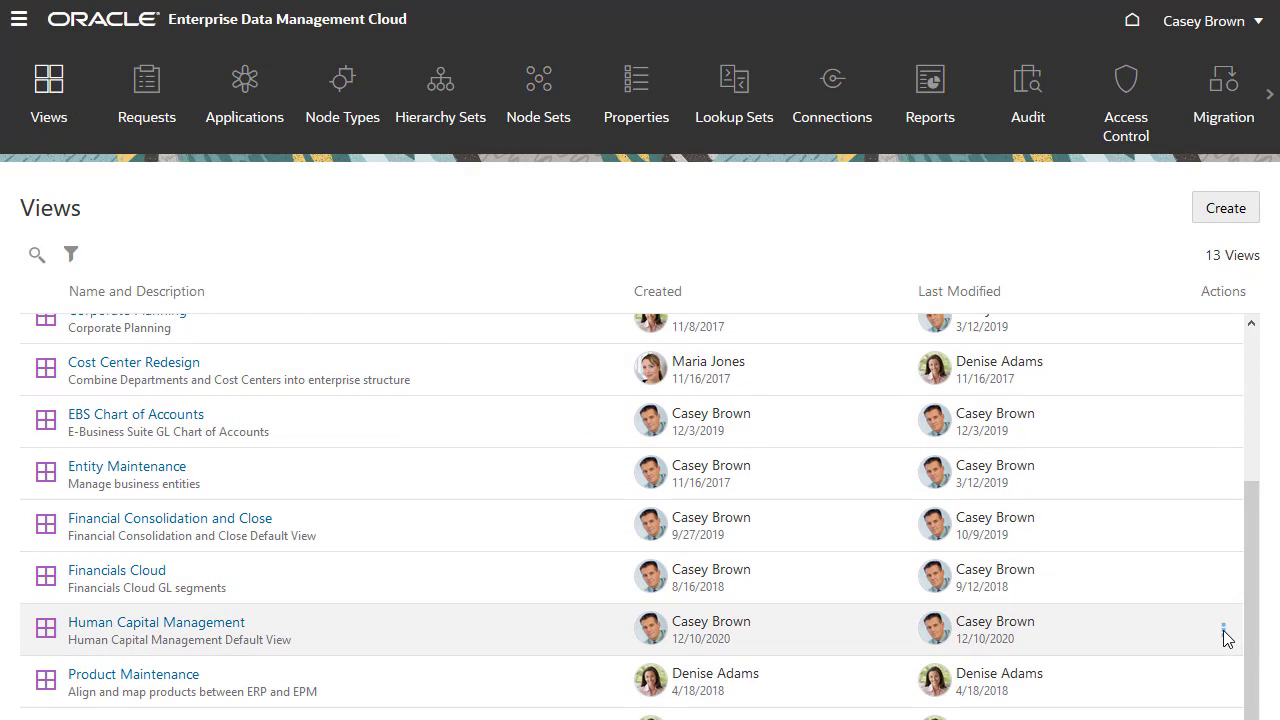
pyautogui.click(1223, 630)
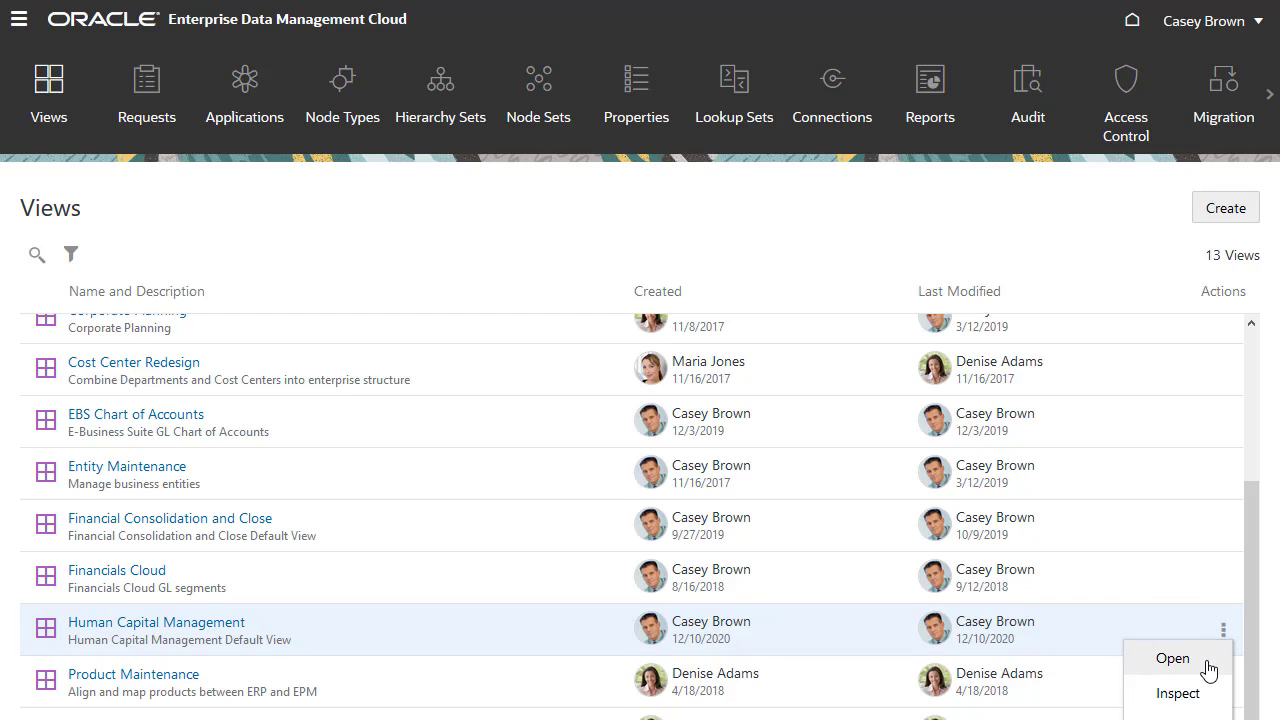
pyautogui.click(1180, 693)
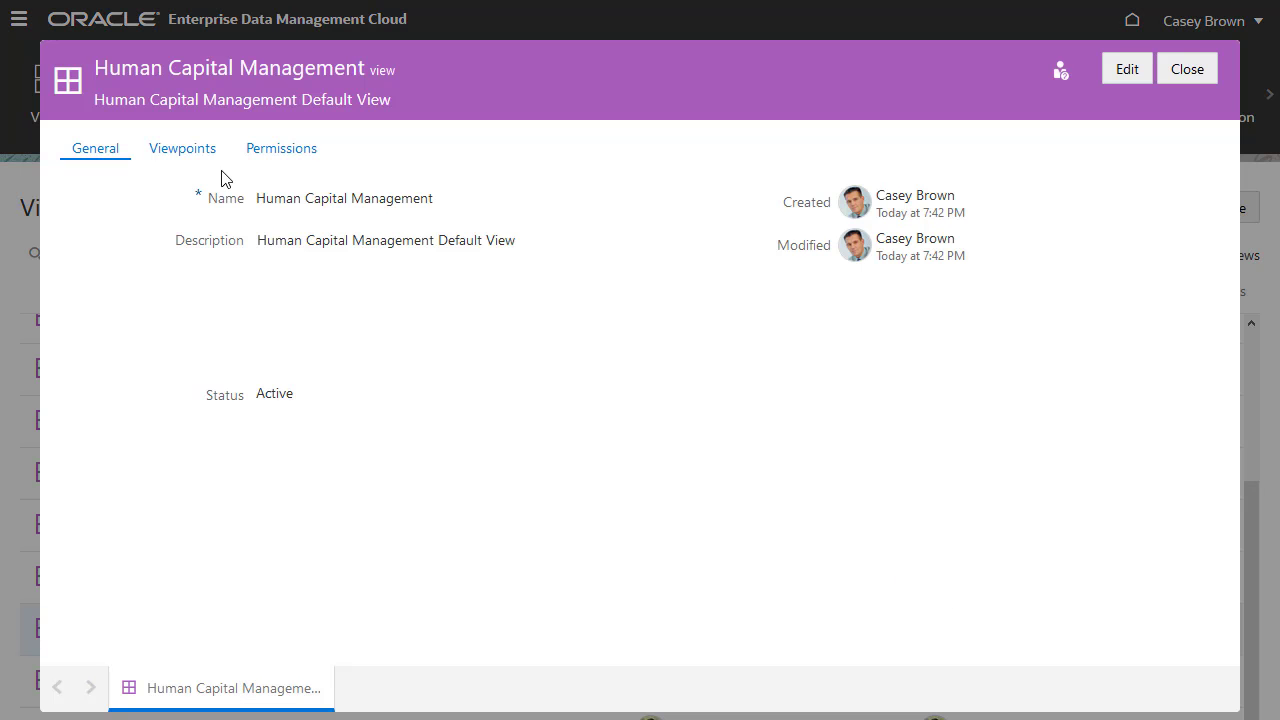
pyautogui.click(195, 154)
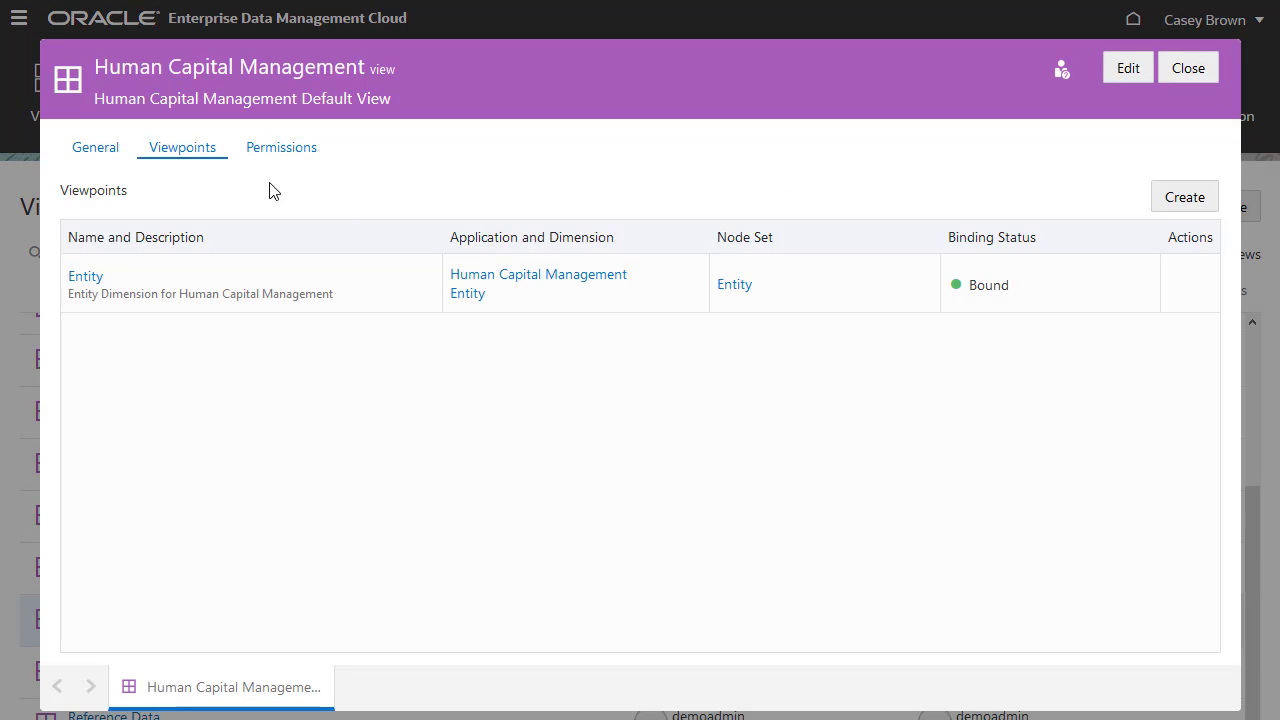
# Start a new viewpoint in this view for the Entity dimension of the Human Capital Management application.
pyautogui.click(1182, 204)
pyautogui.click(960, 308)
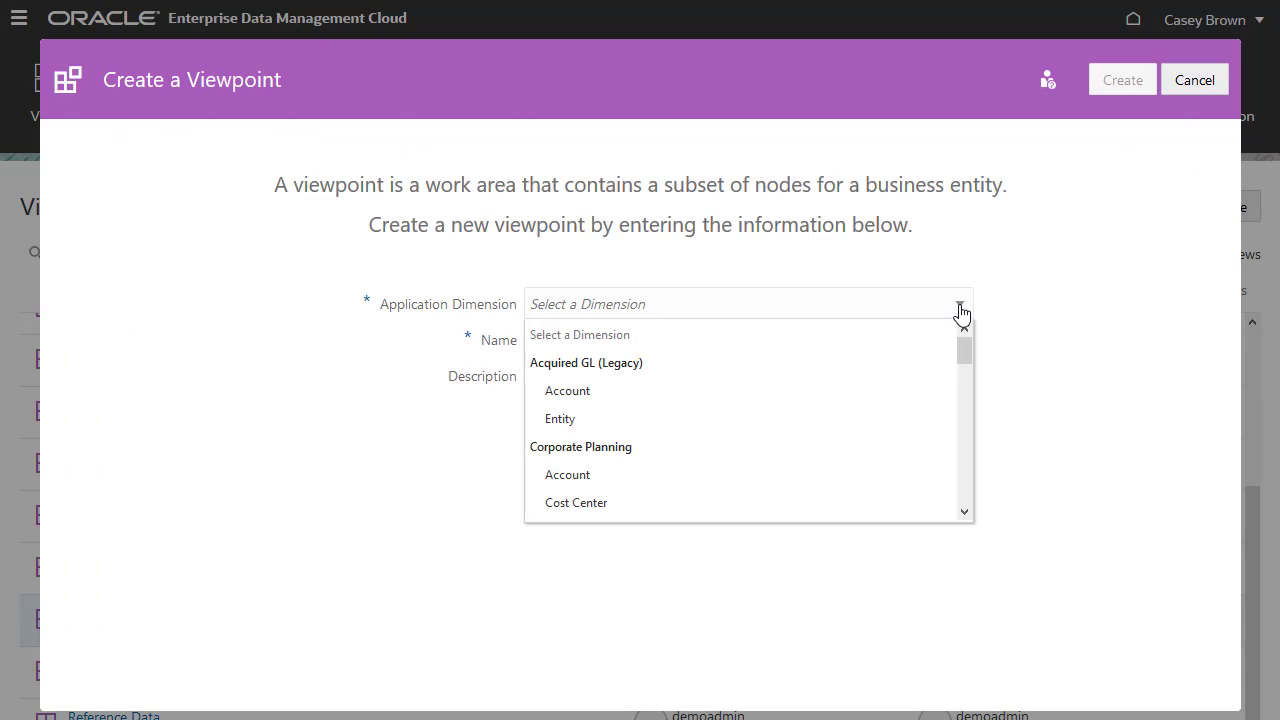
pyautogui.click(966, 510)
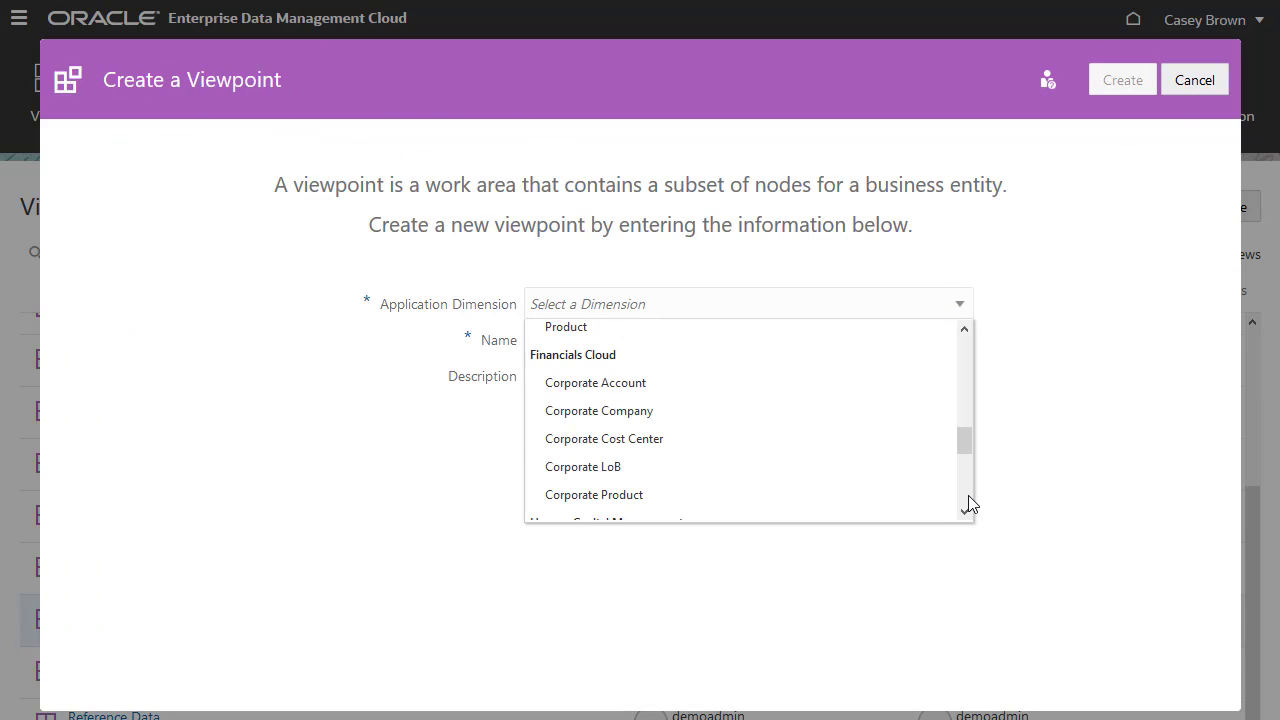
pyautogui.scroll(-2, 968, 500)
pyautogui.click(817, 372)
# Create the viewpoint with the name "Entity Hierarchy" and the description "Entity hierarchy for Company and Department".
pyautogui.click(722, 338)
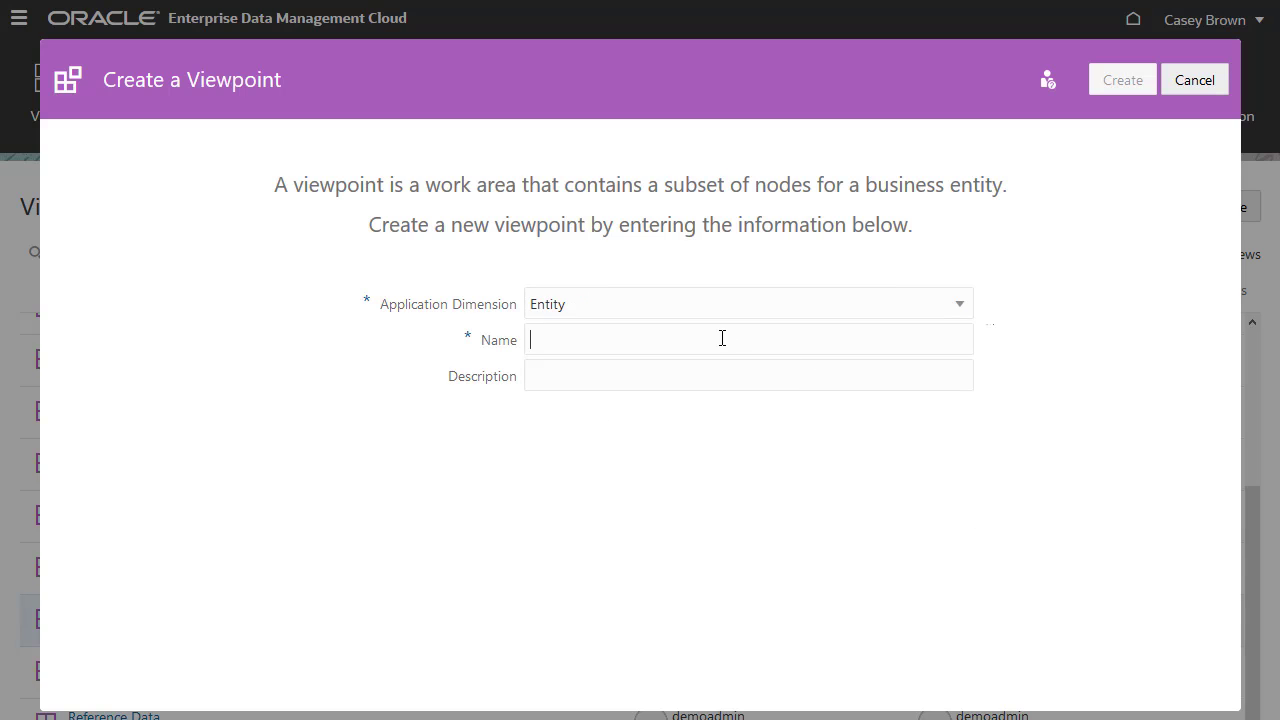
pyautogui.write('Entity Hierarchy')
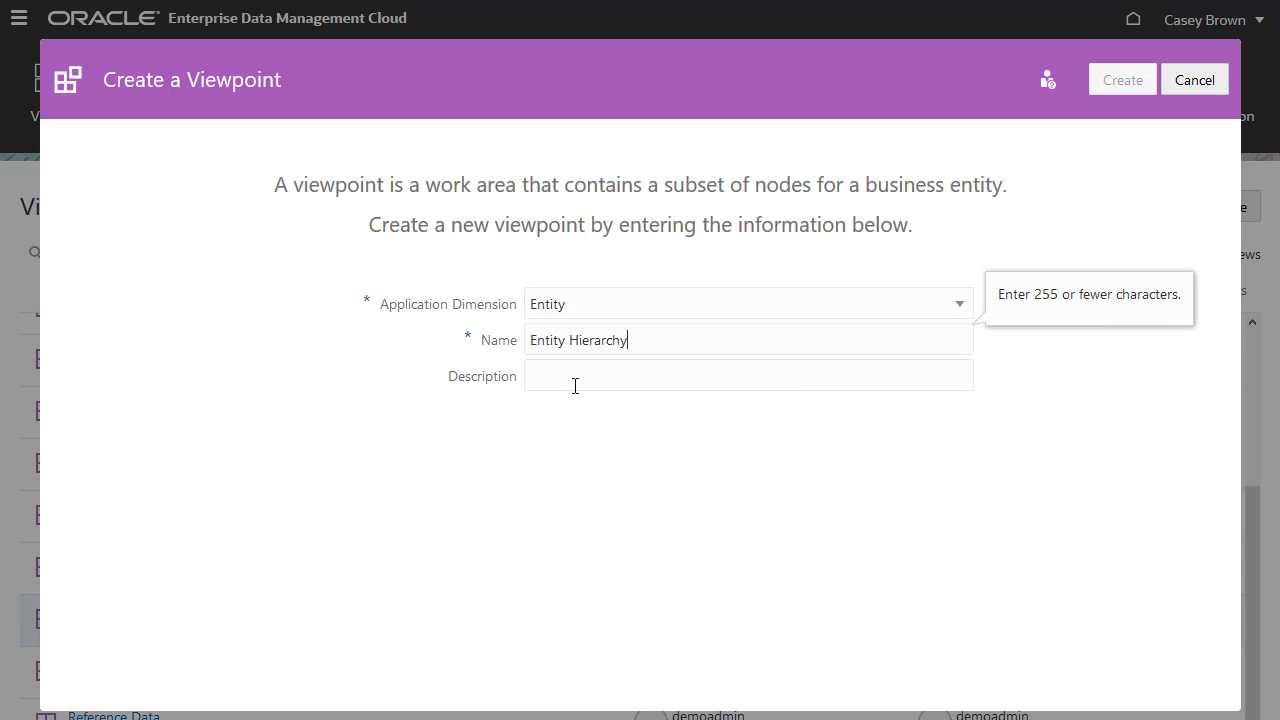
pyautogui.click(575, 386)
pyautogui.write('Entity hierarchy for Co')
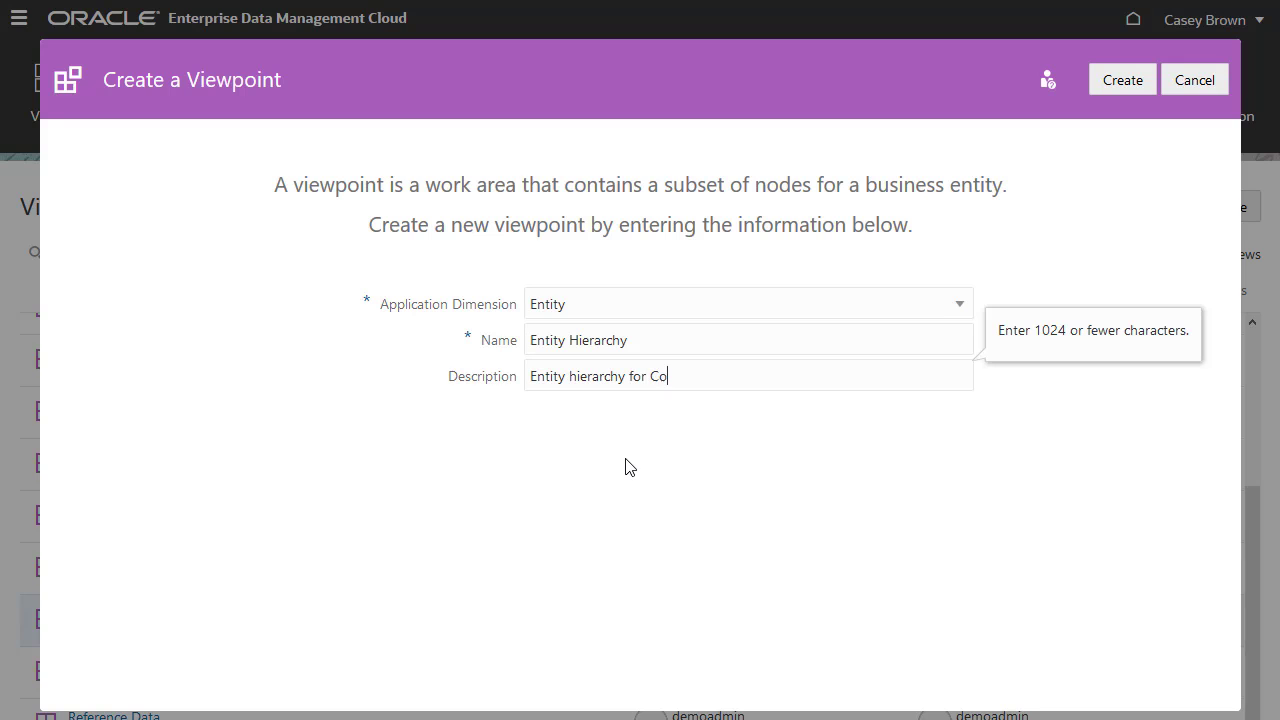
pyautogui.write('mpany and Department')
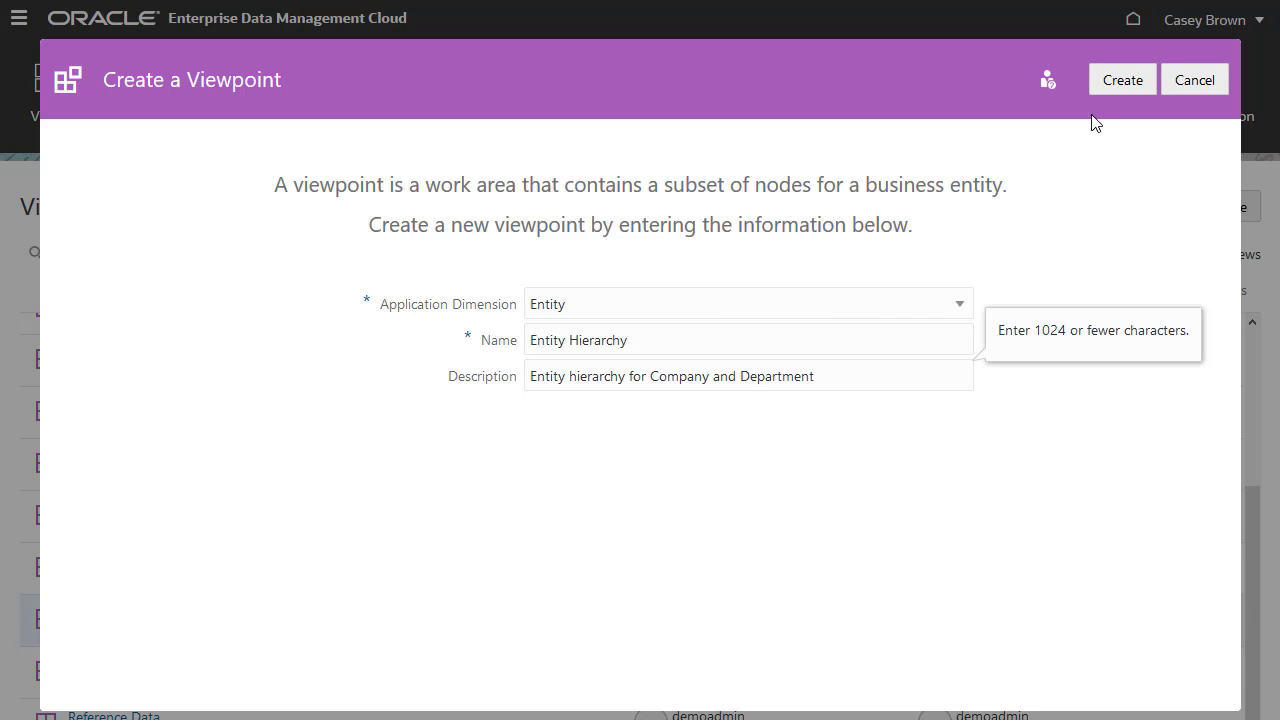
pyautogui.click(1116, 80)
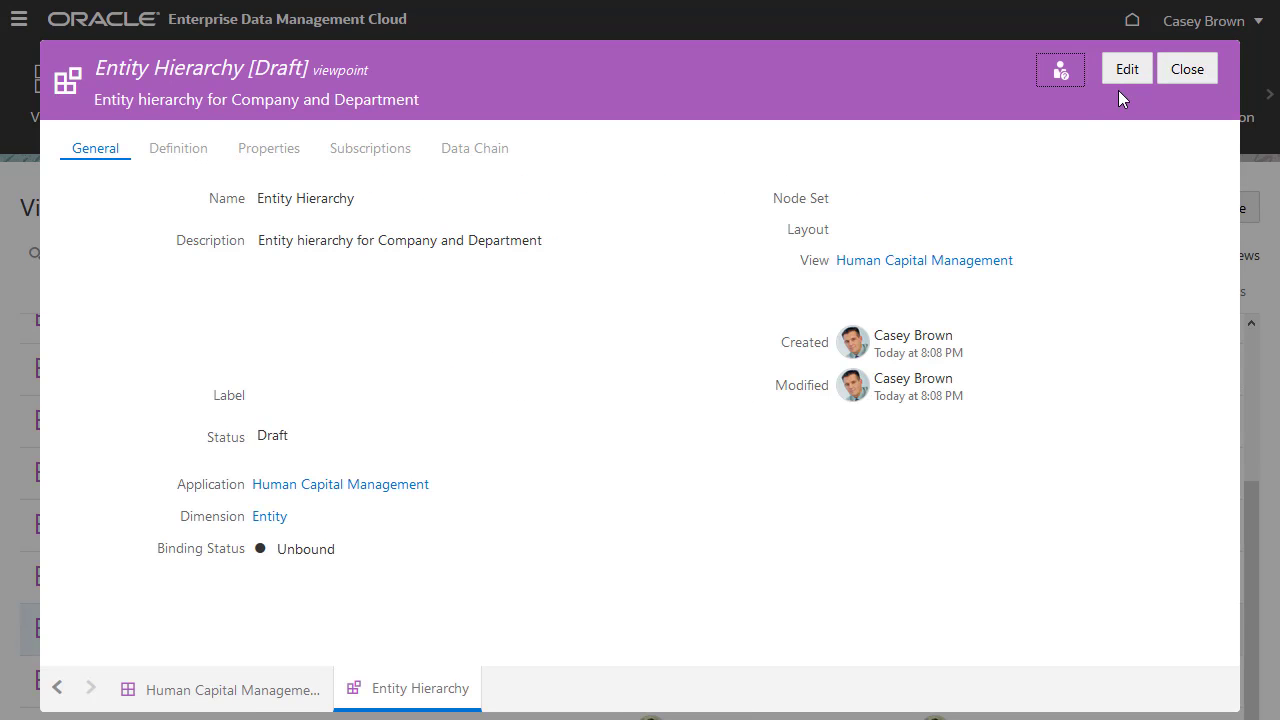
# Assign Entity Node Set to the Entity Hierarchy viewpoint and save it, then close the Human Capital Management view's inspector.
pyautogui.click(1130, 69)
pyautogui.click(1201, 216)
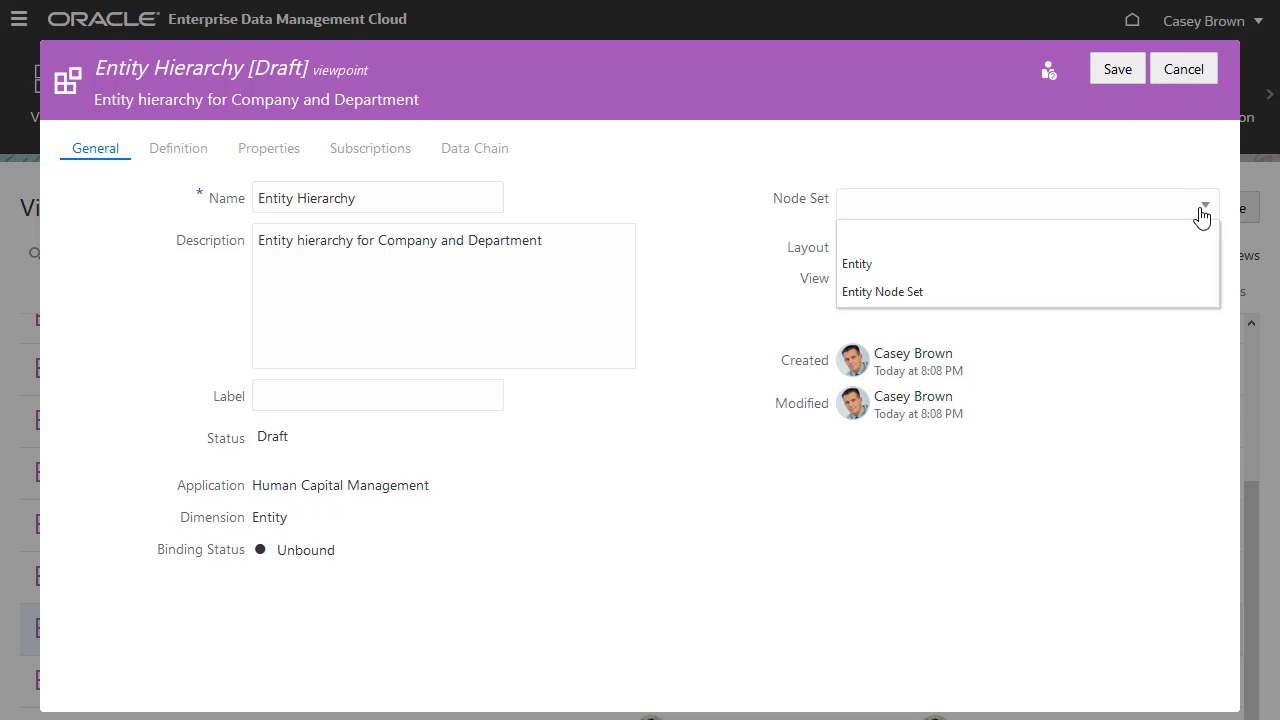
pyautogui.click(1060, 292)
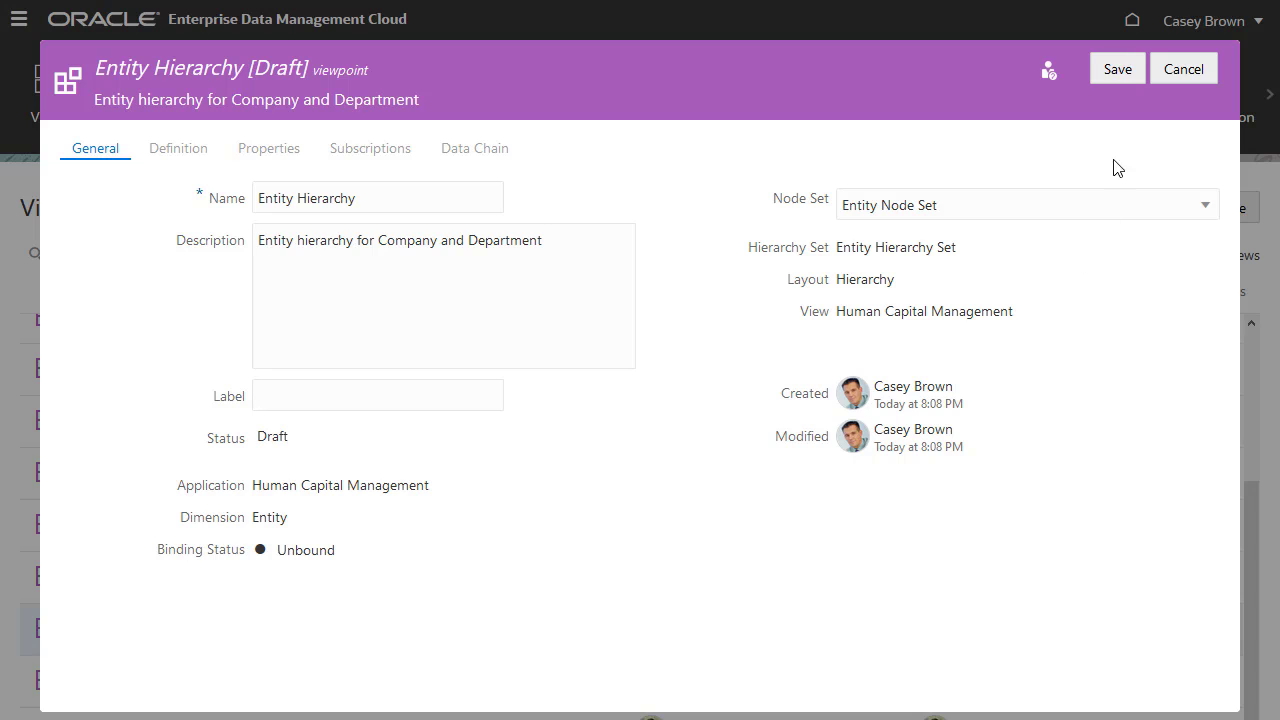
pyautogui.click(1118, 70)
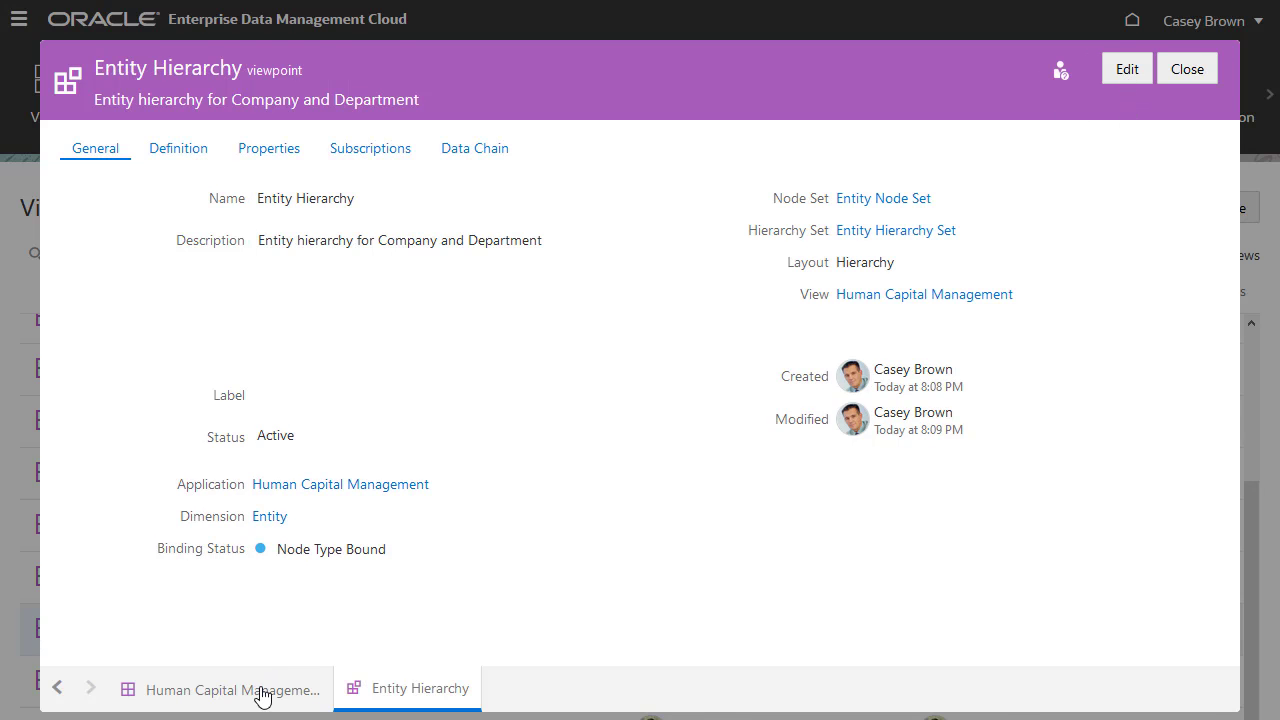
pyautogui.click(263, 690)
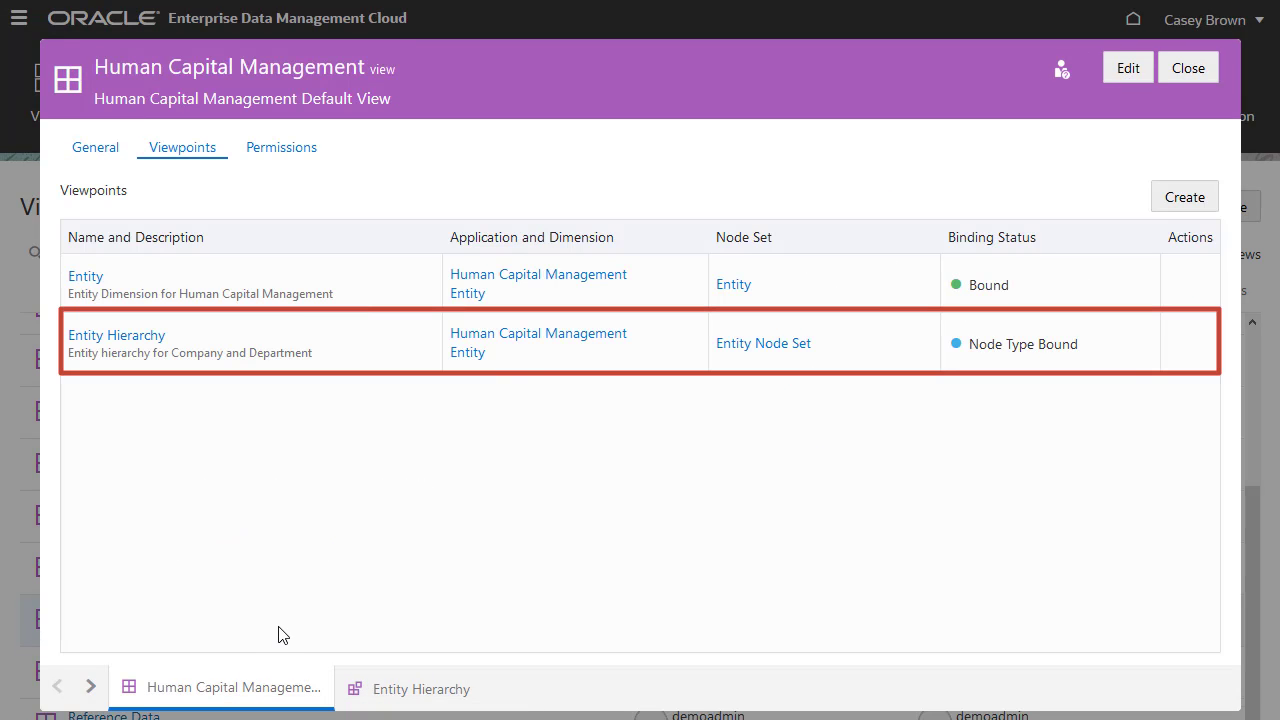
pyautogui.click(1209, 73)
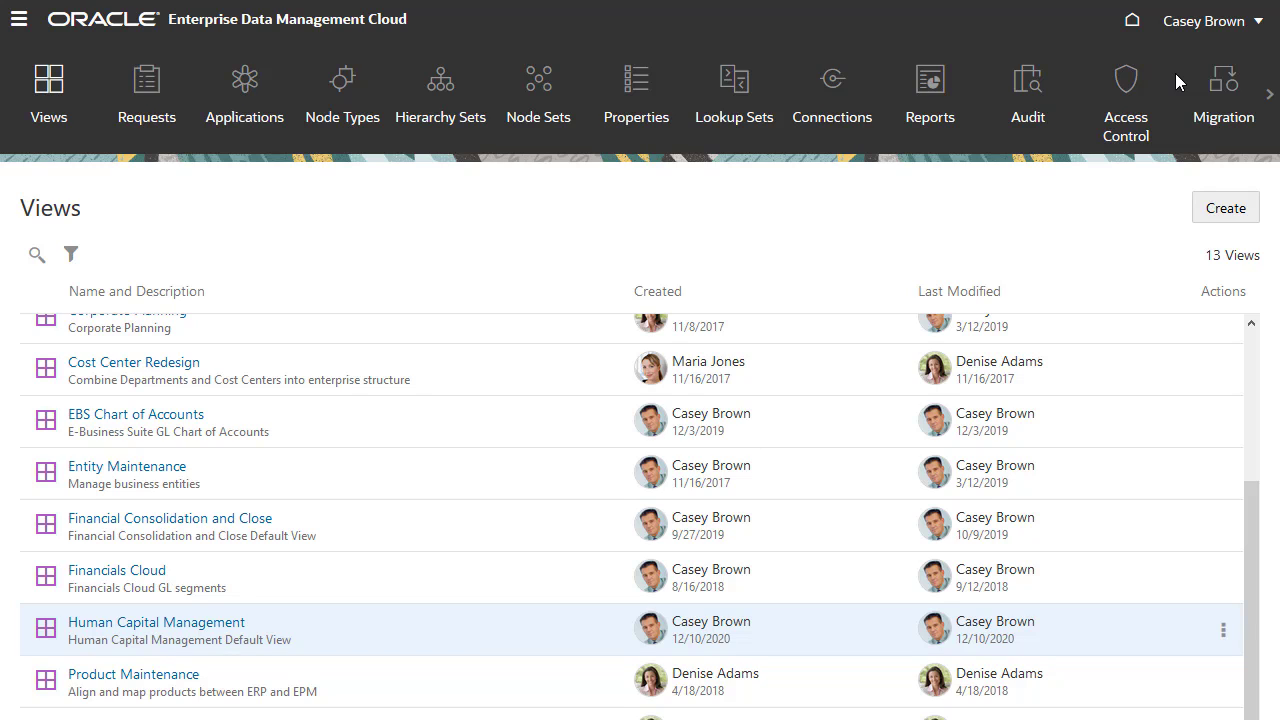
# Start a new request in the Human Capital Management view with the Entity and Entity Hierarchy viewpoints side by side.
pyautogui.click(190, 625)
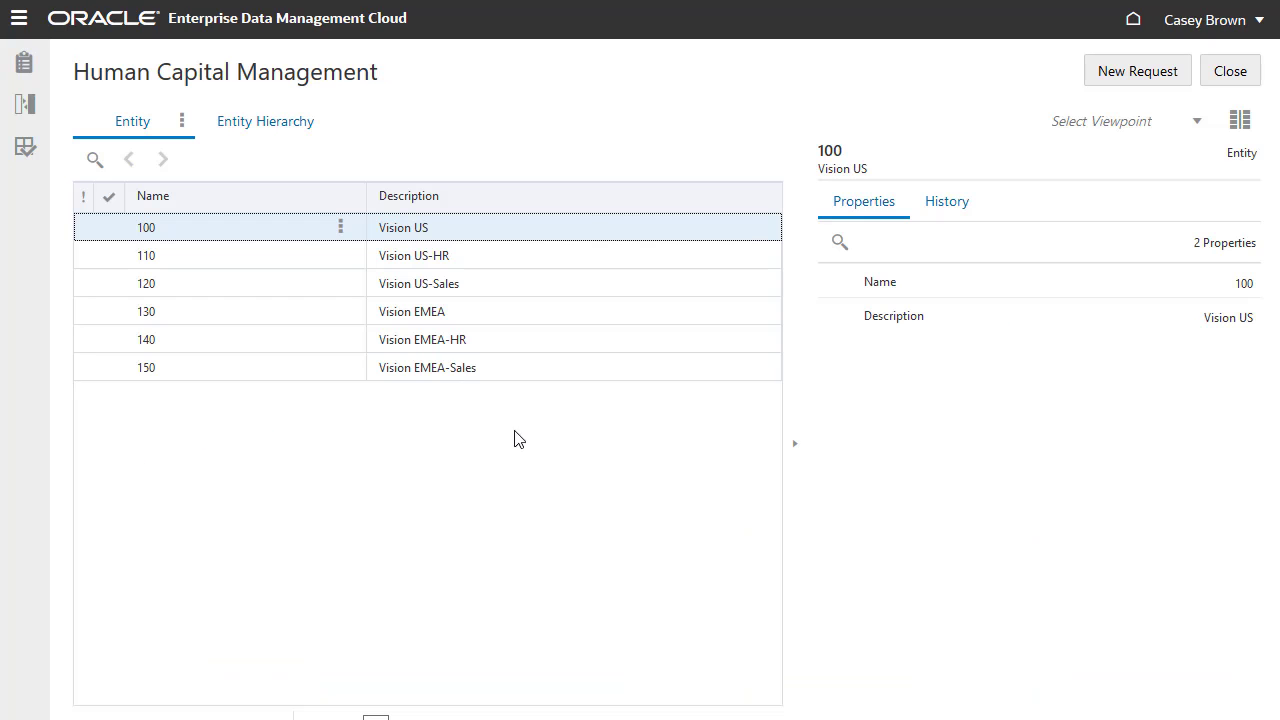
pyautogui.click(1133, 80)
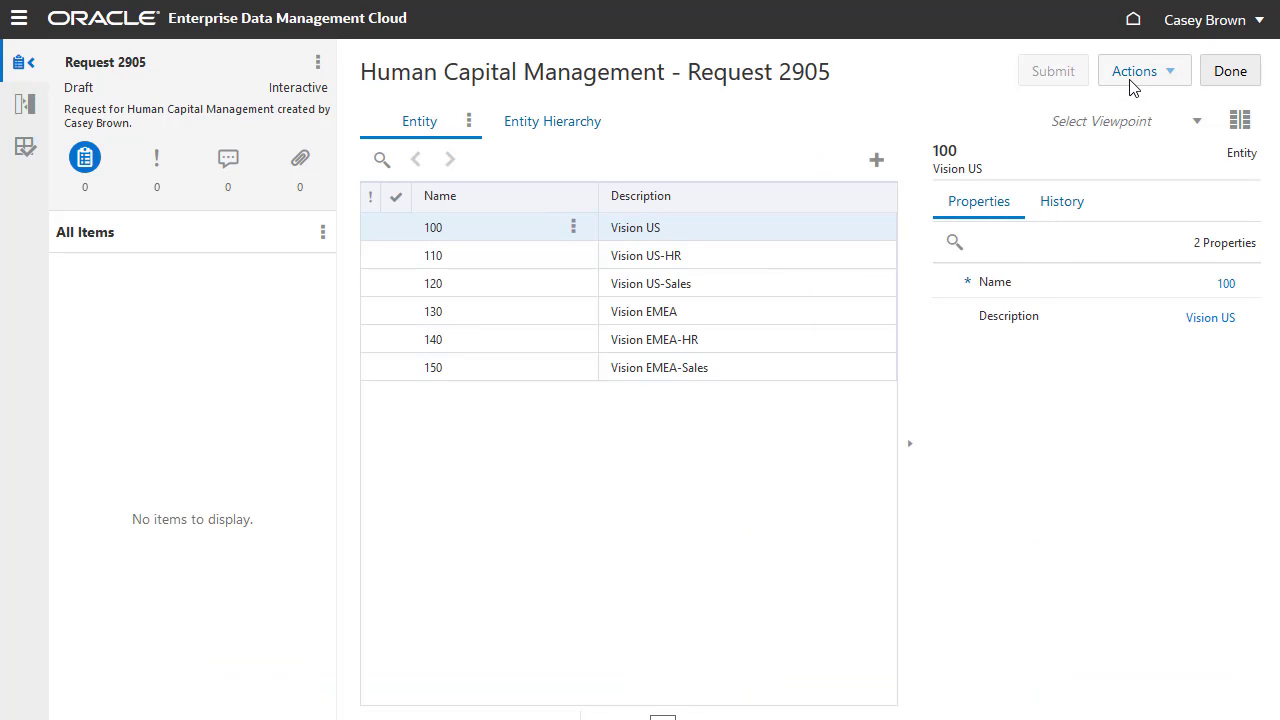
pyautogui.click(1240, 121)
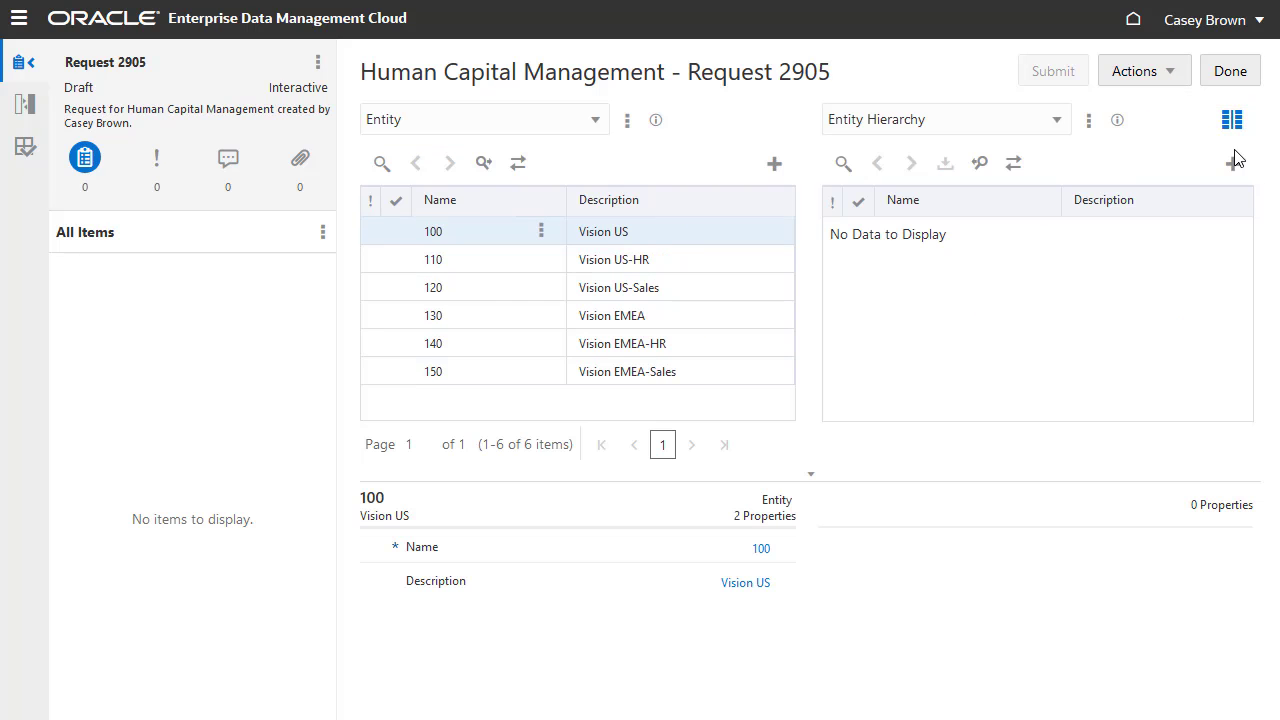
# Add a top node of the Entity node type to the Entity Hierarchy viewpoint and name it "Total Entity".
pyautogui.click(1235, 165)
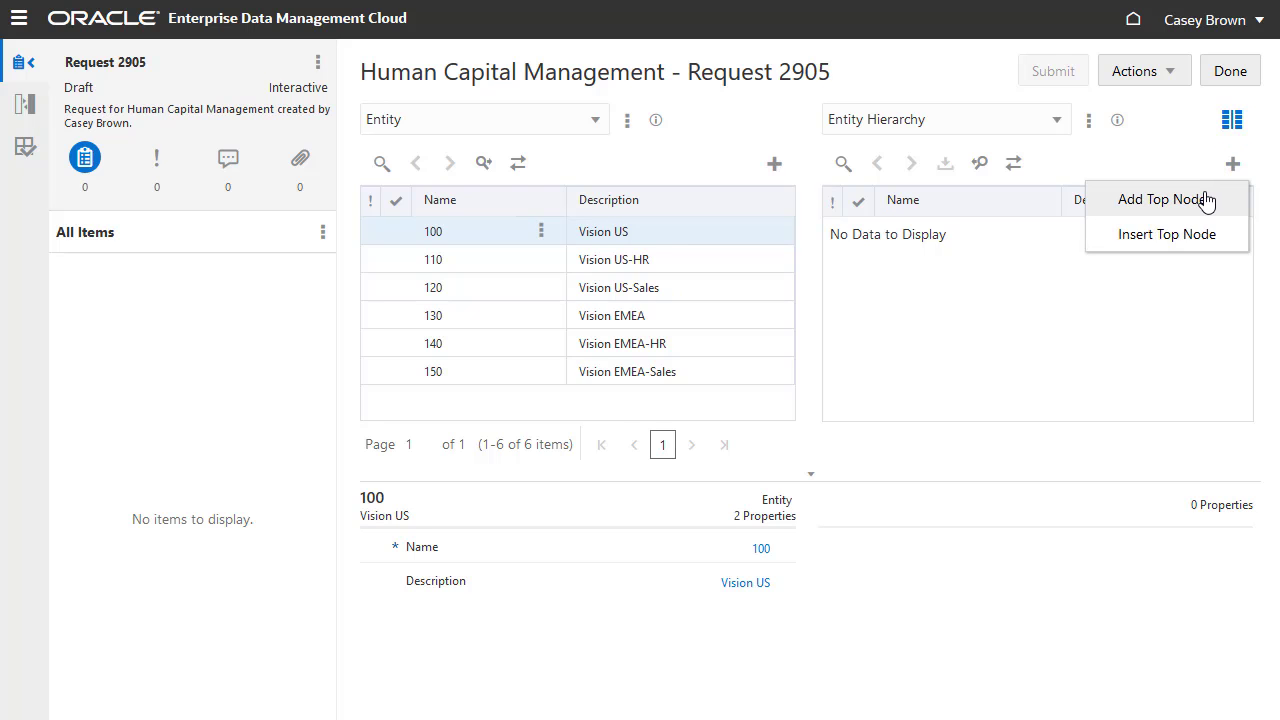
pyautogui.click(1210, 199)
pyautogui.click(605, 450)
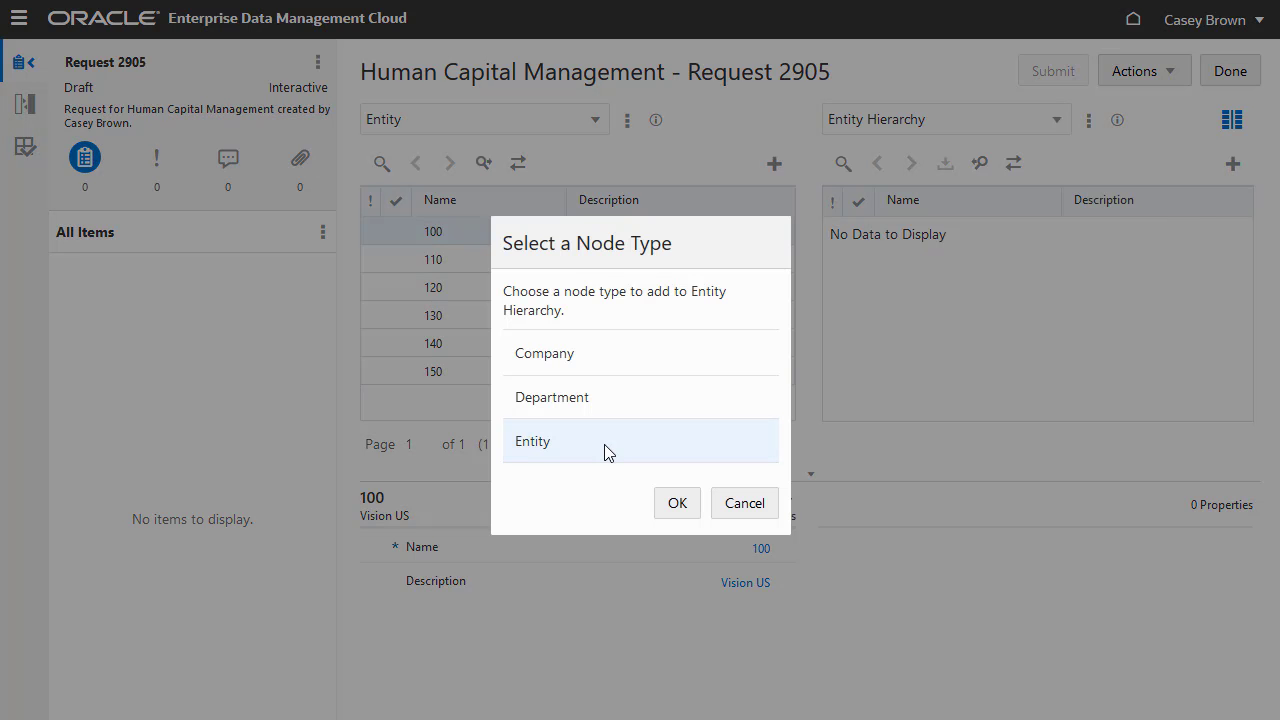
pyautogui.click(677, 503)
pyautogui.click(1100, 551)
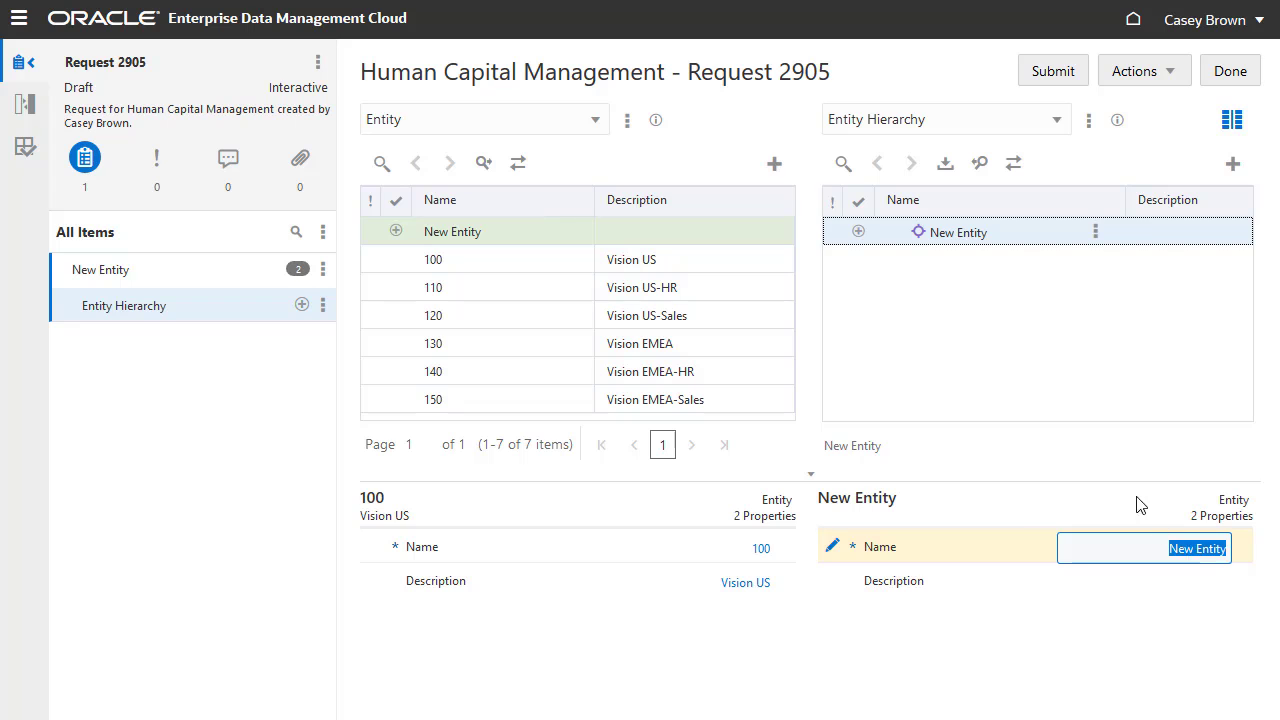
pyautogui.write('Total Entity')
pyautogui.press('Return')
# Insert Entity nodes 100 and 130 under Total Entity, with 110 and 120 under 100, and 140 and 150 under 130.
pyautogui.moveTo(537, 263); pyautogui.dragTo(955, 238)
pyautogui.moveTo(523, 346); pyautogui.dragTo(990, 236)
pyautogui.moveTo(586, 293); pyautogui.dragTo(1105, 262)
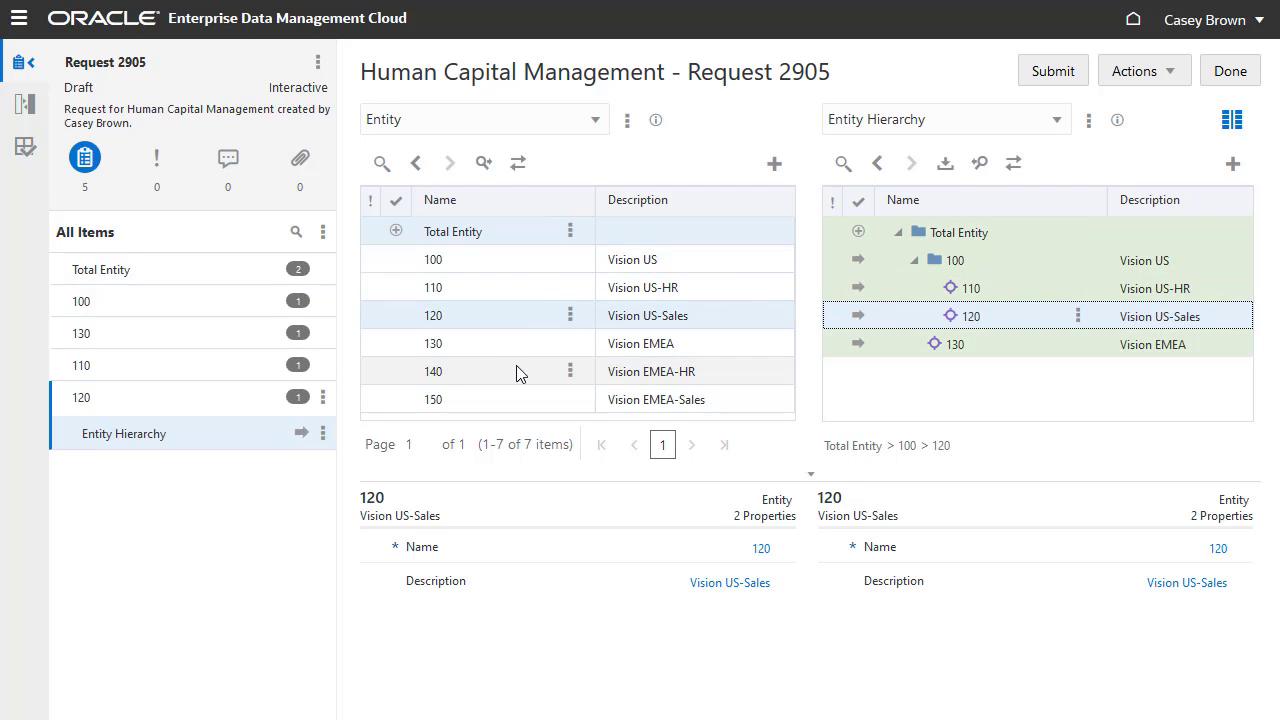
pyautogui.moveTo(516, 370); pyautogui.dragTo(996, 360)
pyautogui.moveTo(537, 400); pyautogui.dragTo(935, 350)
# Validate all the request items and submit the request.
pyautogui.click(322, 232)
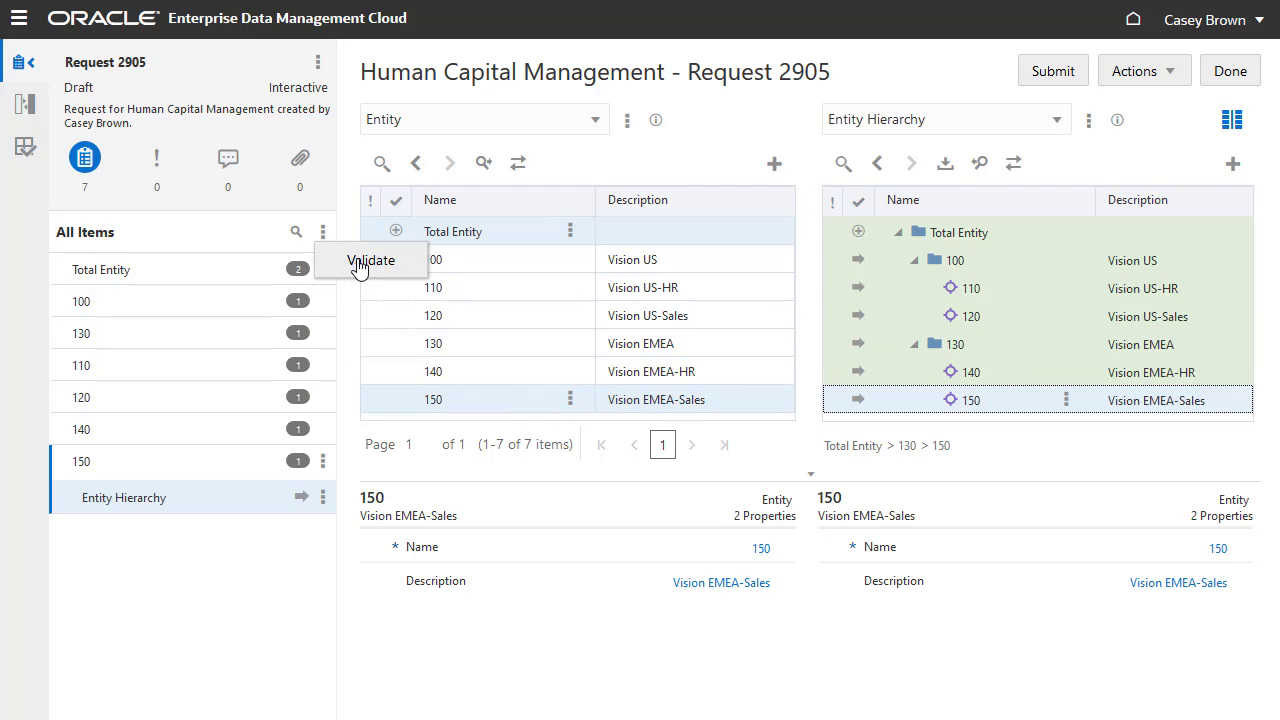
pyautogui.click(362, 262)
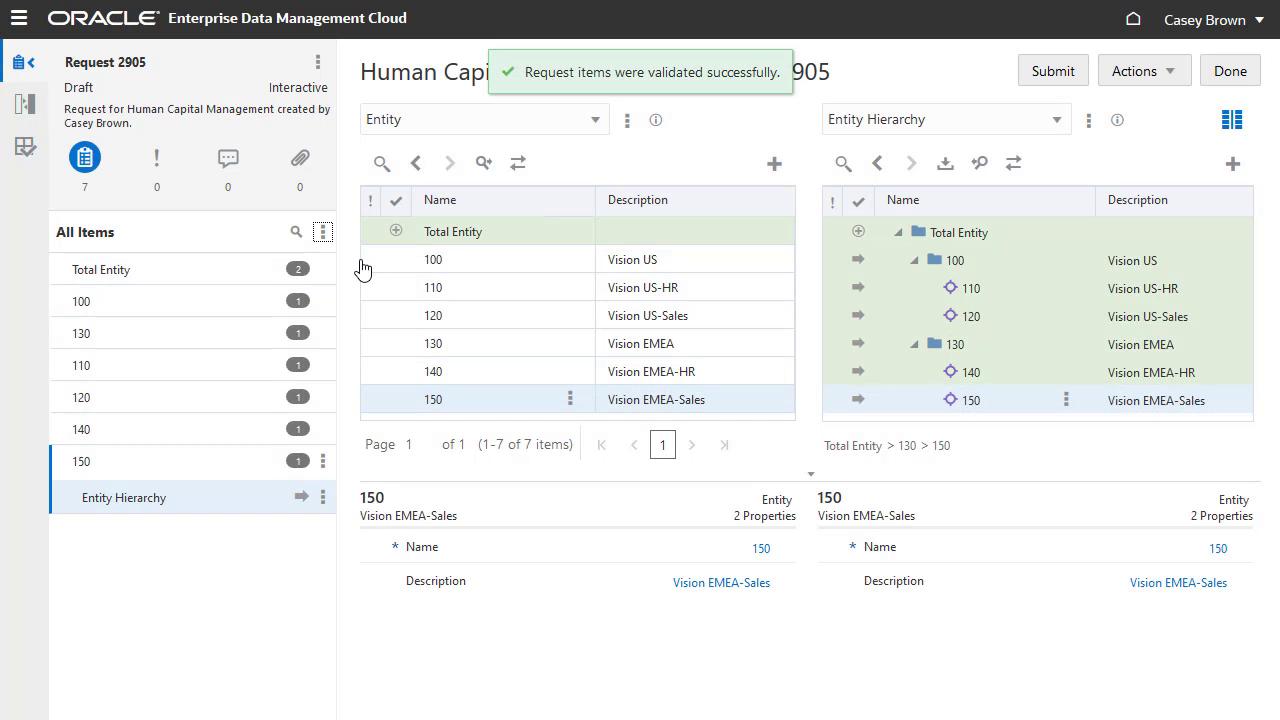
pyautogui.click(1051, 74)
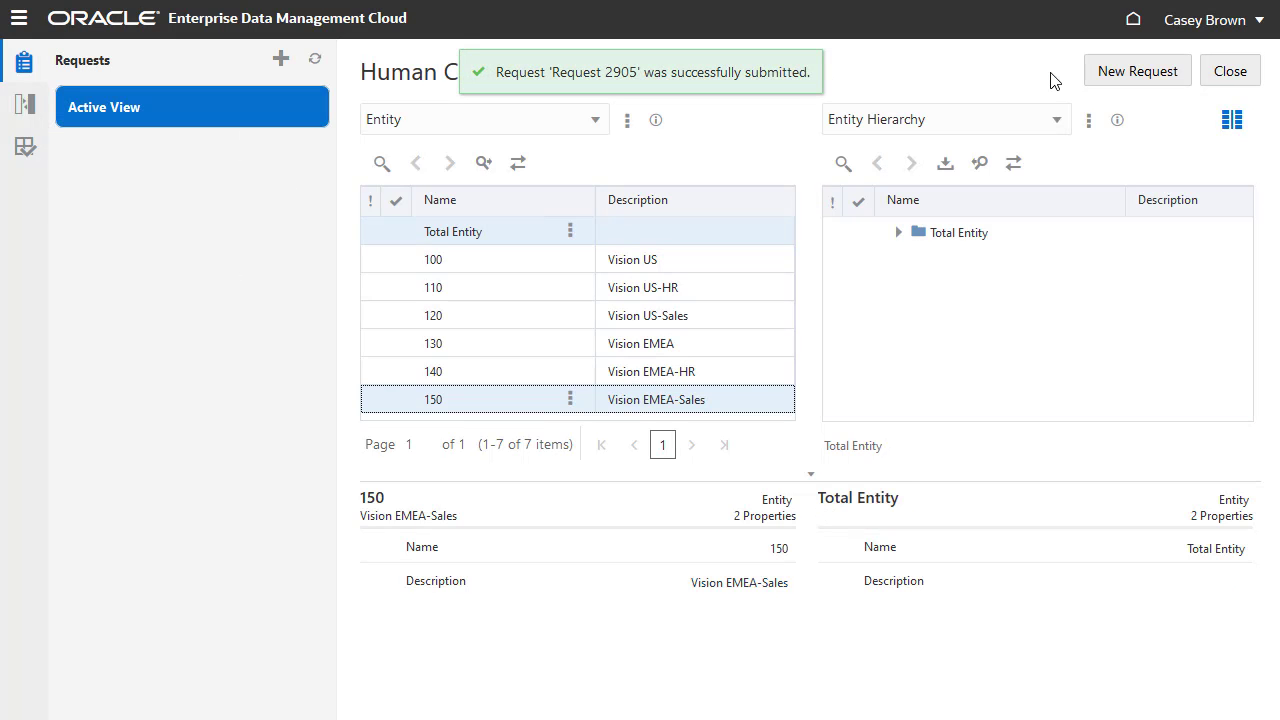
# Expand Total Entity and its nodes 100 and 130 in the Entity Hierarchy viewpoint to review the hierarchy.
pyautogui.click(898, 232)
pyautogui.click(914, 260)
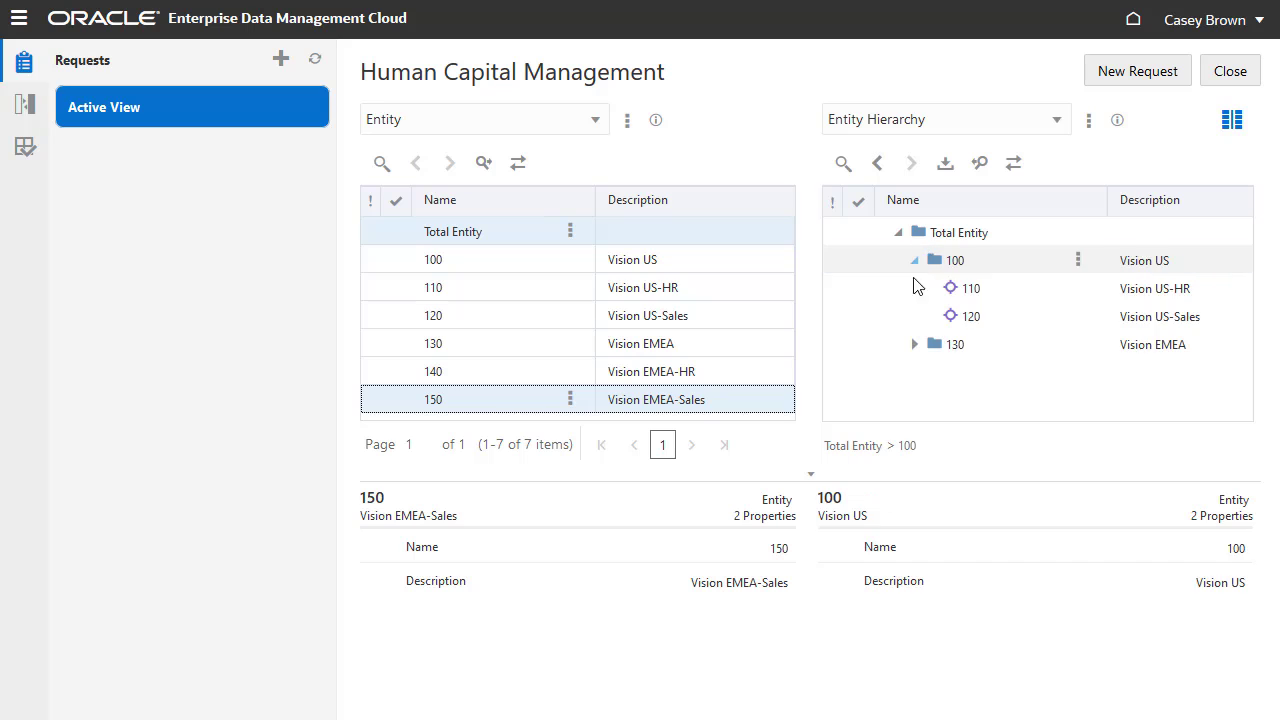
pyautogui.click(914, 344)
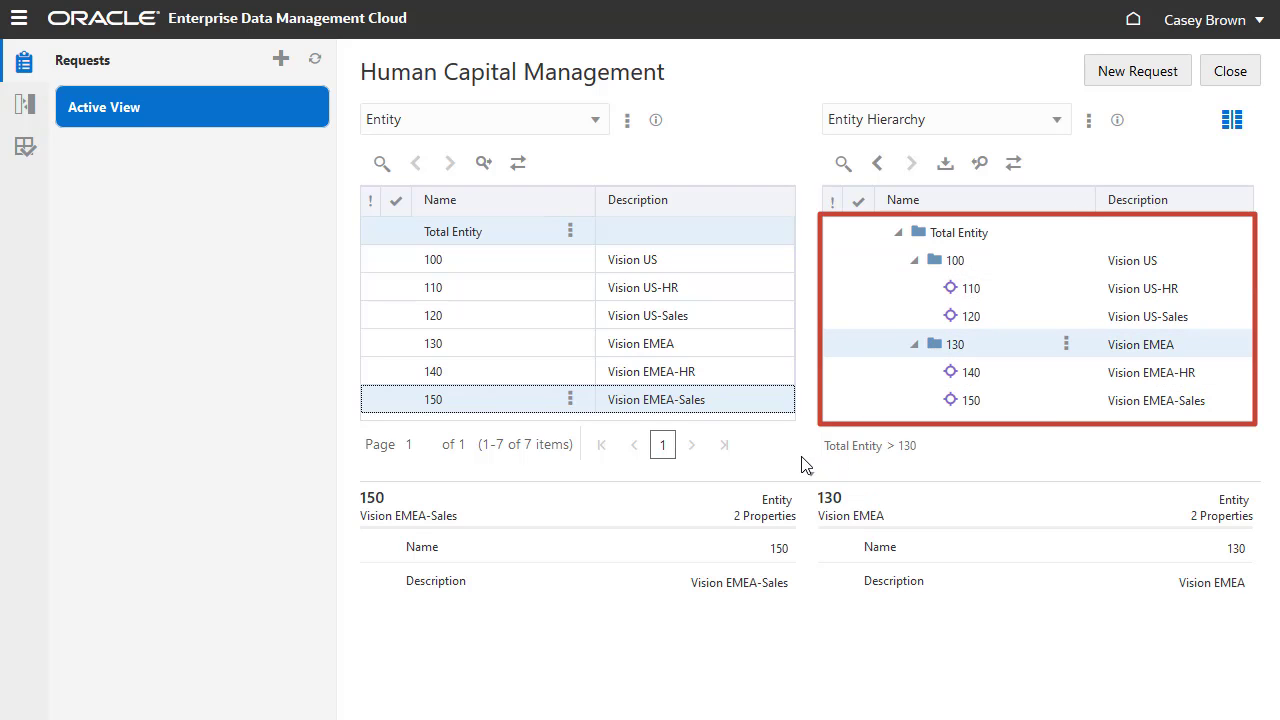